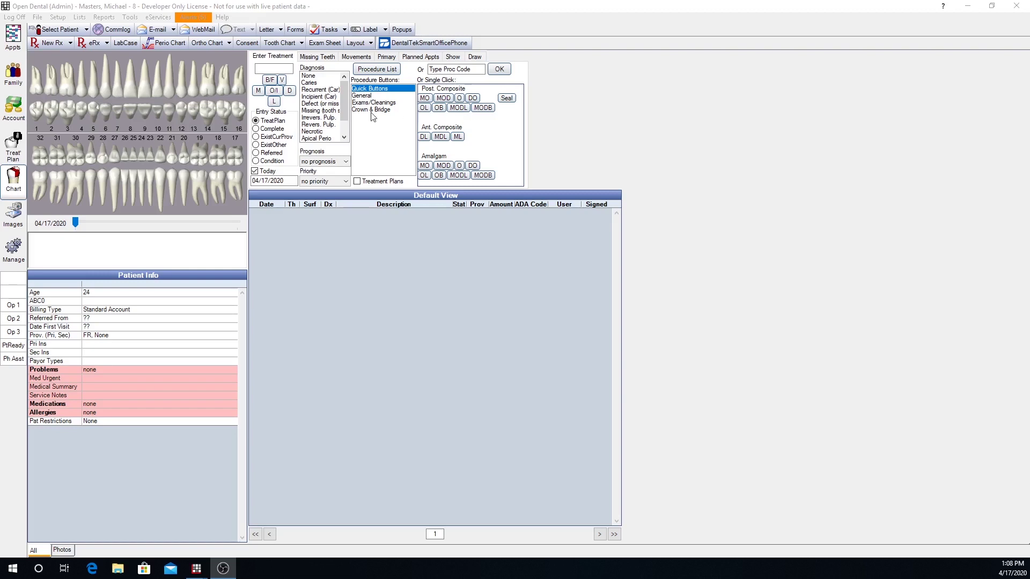
Chart an existing MO posterior composite, code D2392 at 0.00, on tooth 14.
left_click(209, 128)
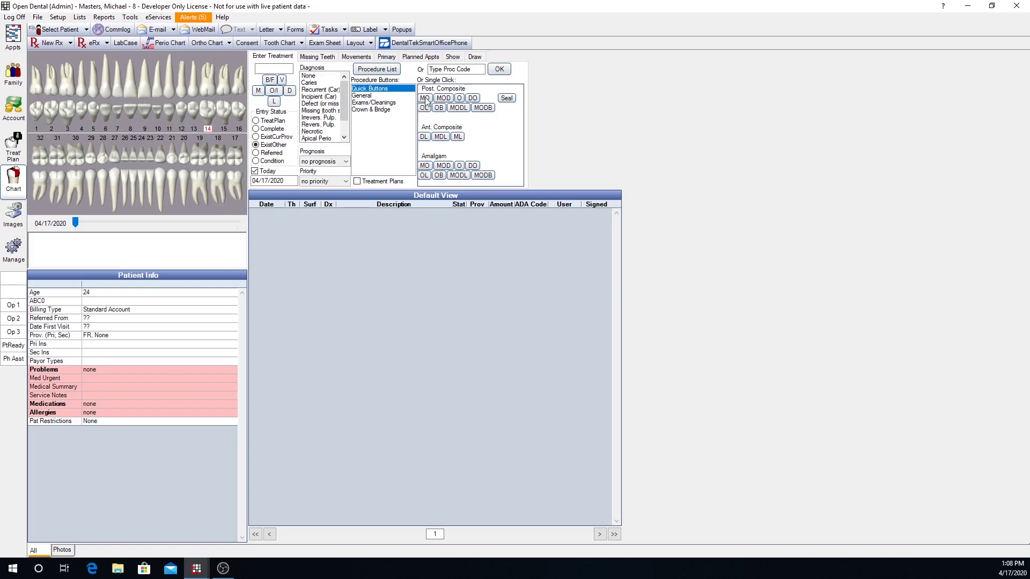
left_click(425, 99)
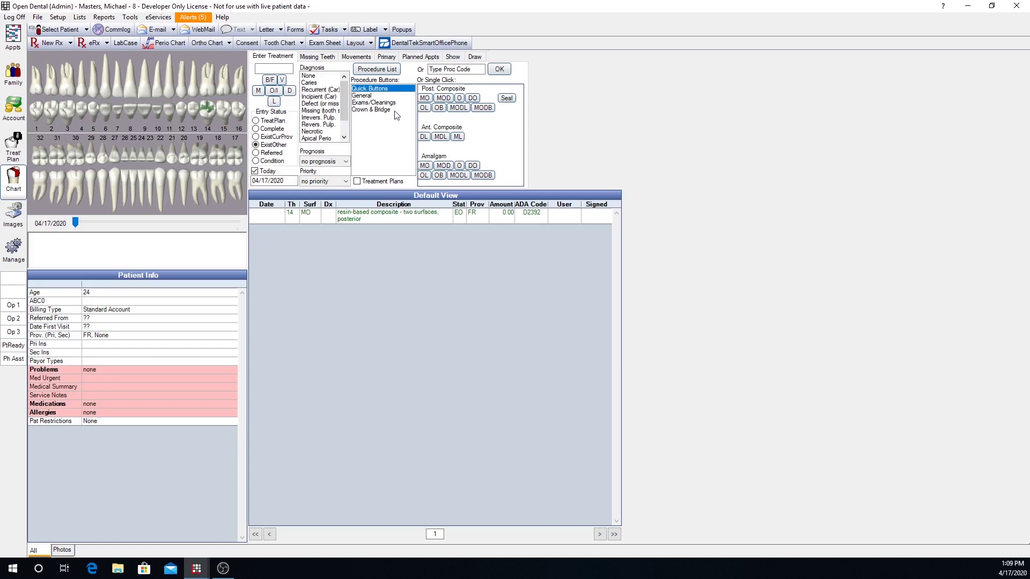
Chart RCT BU PFM from the General category on tooth 3 and review the D3330, D2950, D2750 and Seat rows.
left_click(361, 96)
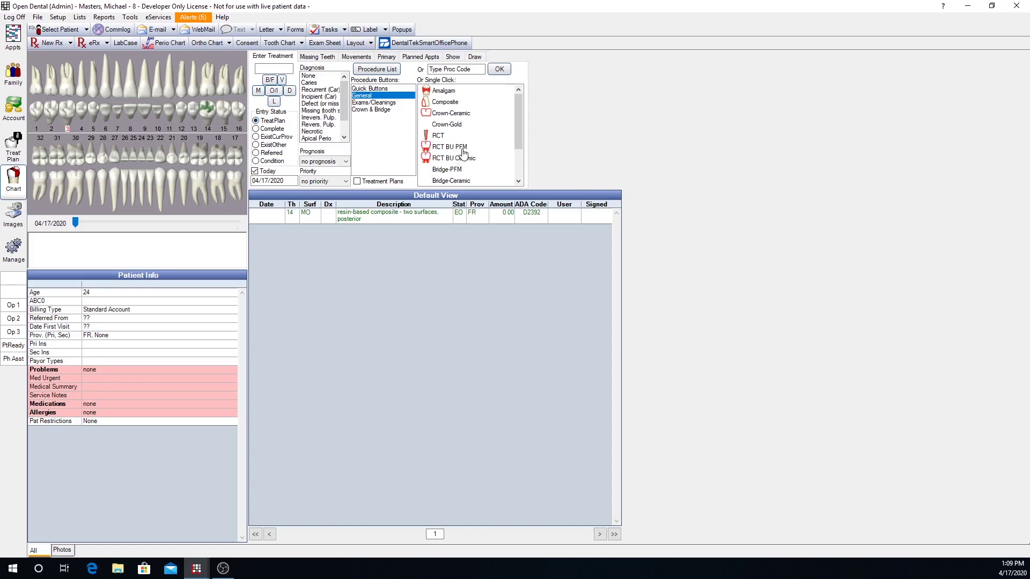
left_click(457, 147)
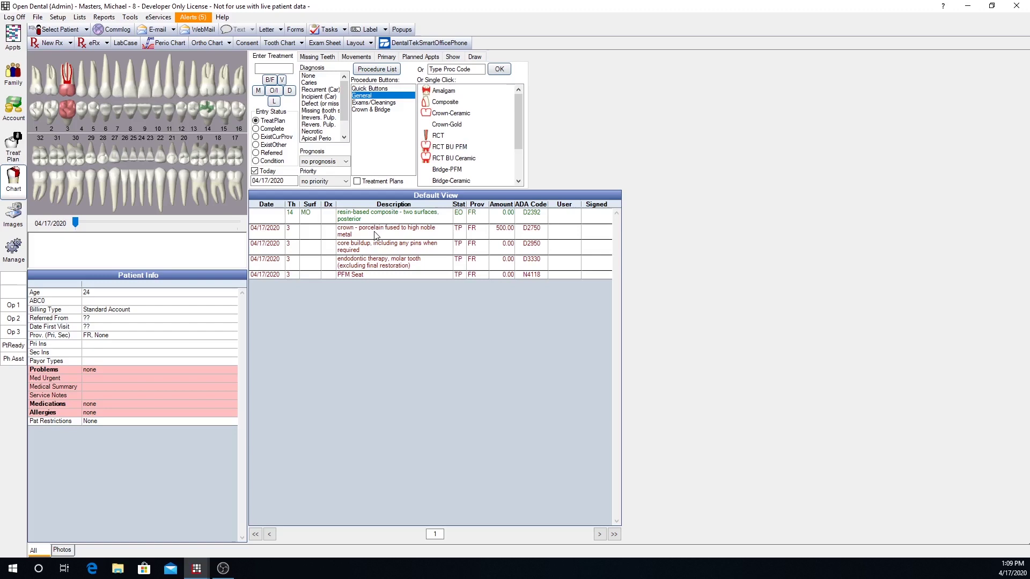
left_click(369, 269)
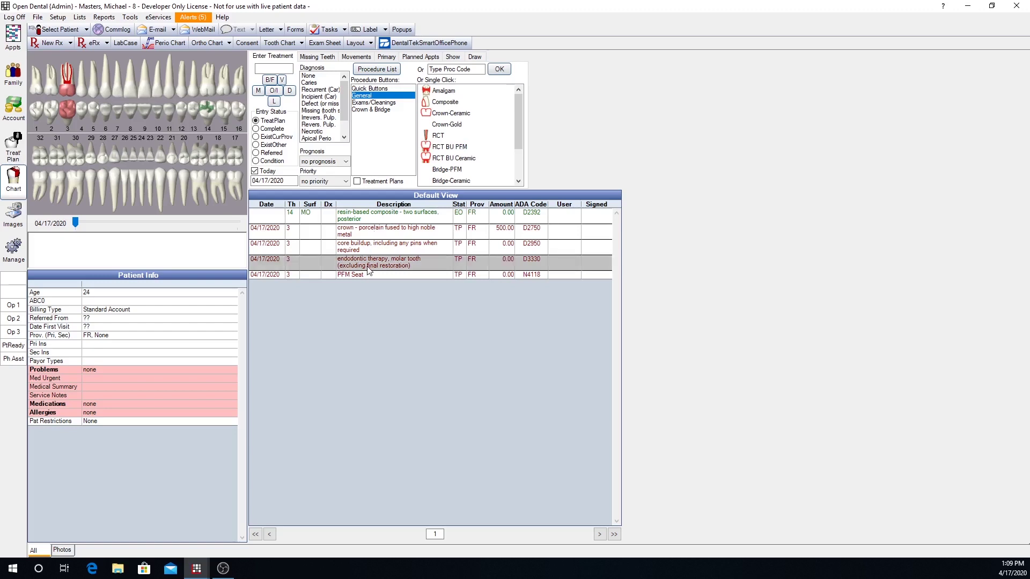
left_click(394, 248)
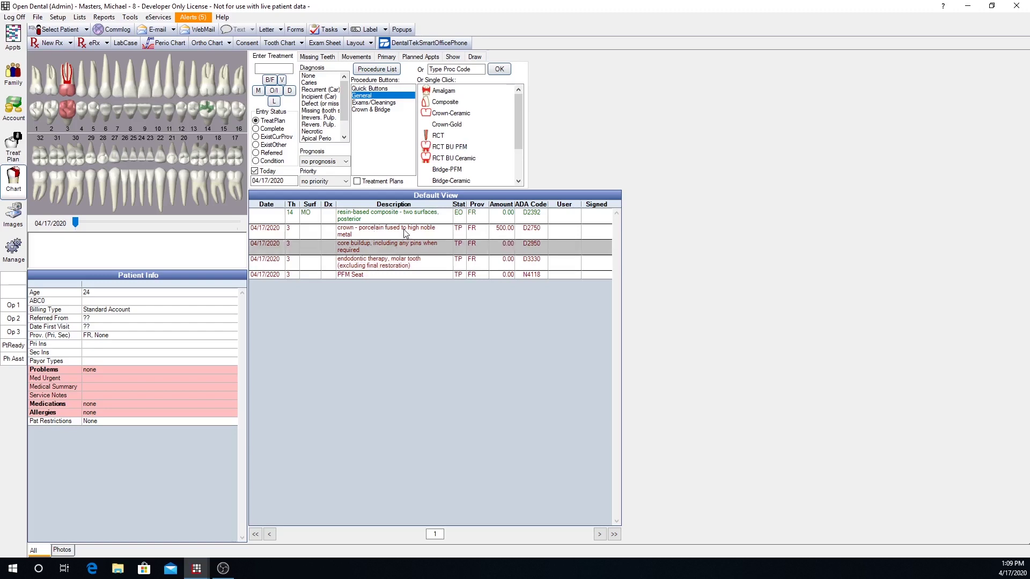
left_click(406, 233)
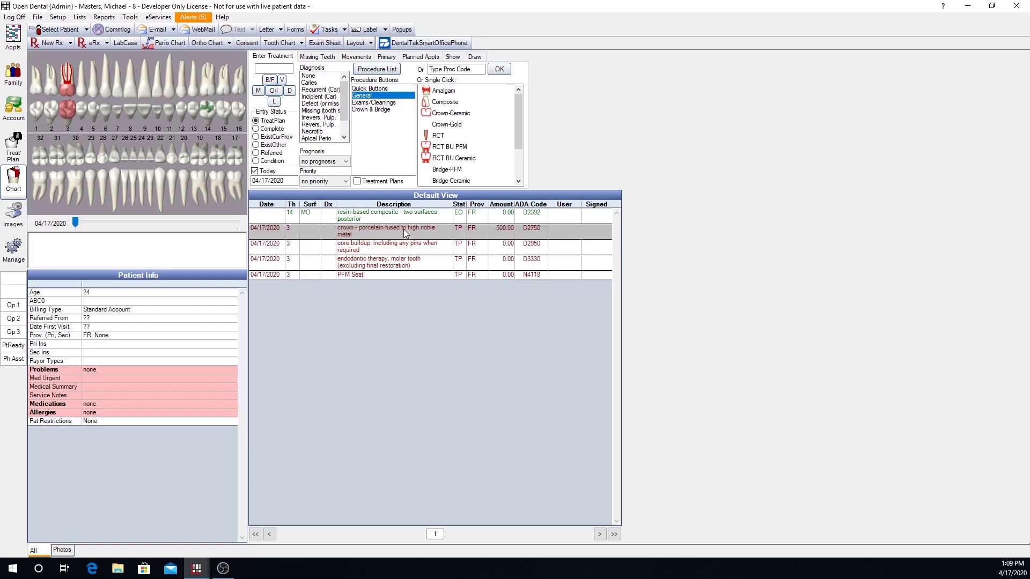
left_click(376, 276)
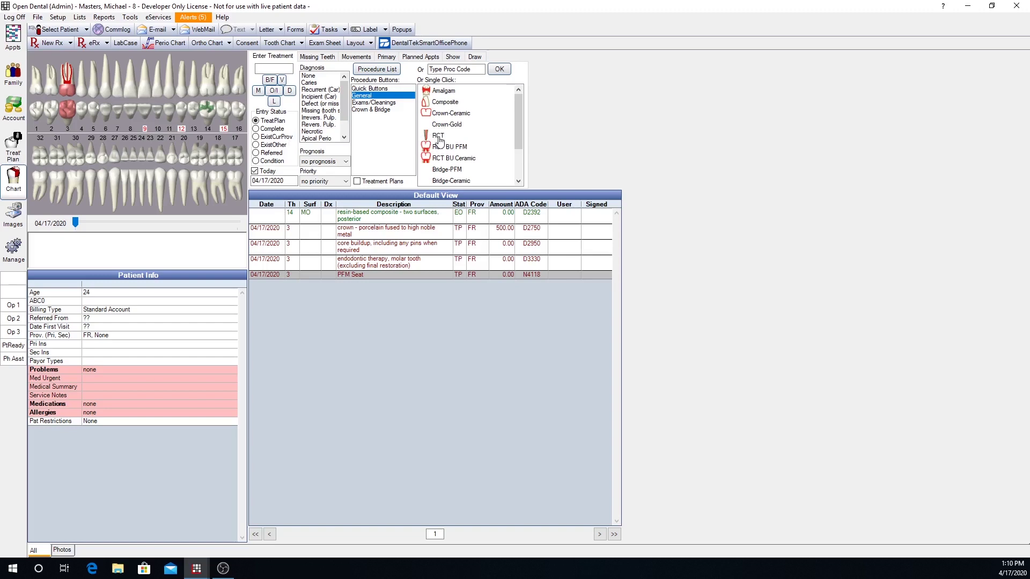
Plan RCT on teeth 9, 12 and 15 and check their D3310, D3320 and D3330 codes.
left_click(438, 138)
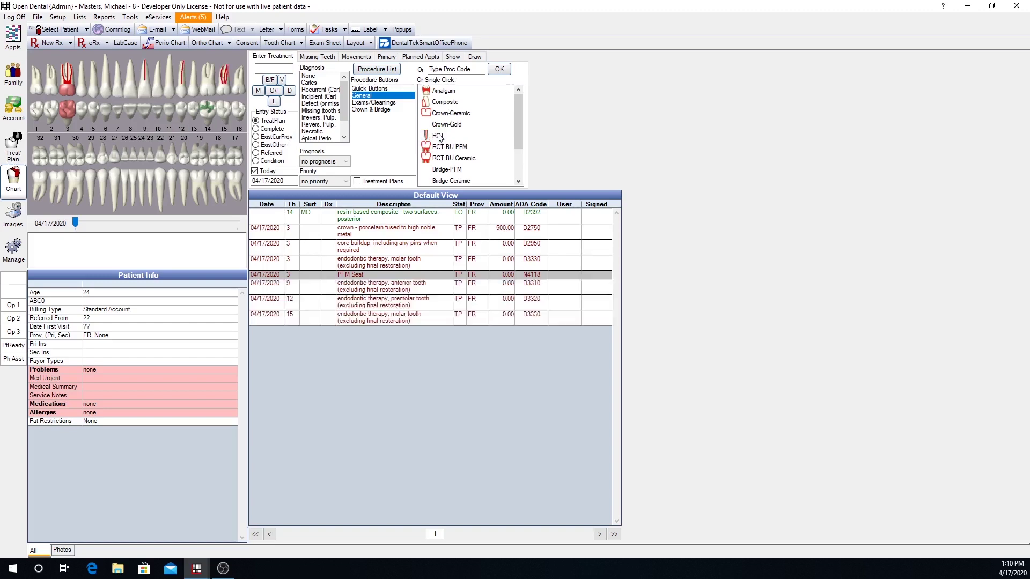
left_click(383, 294)
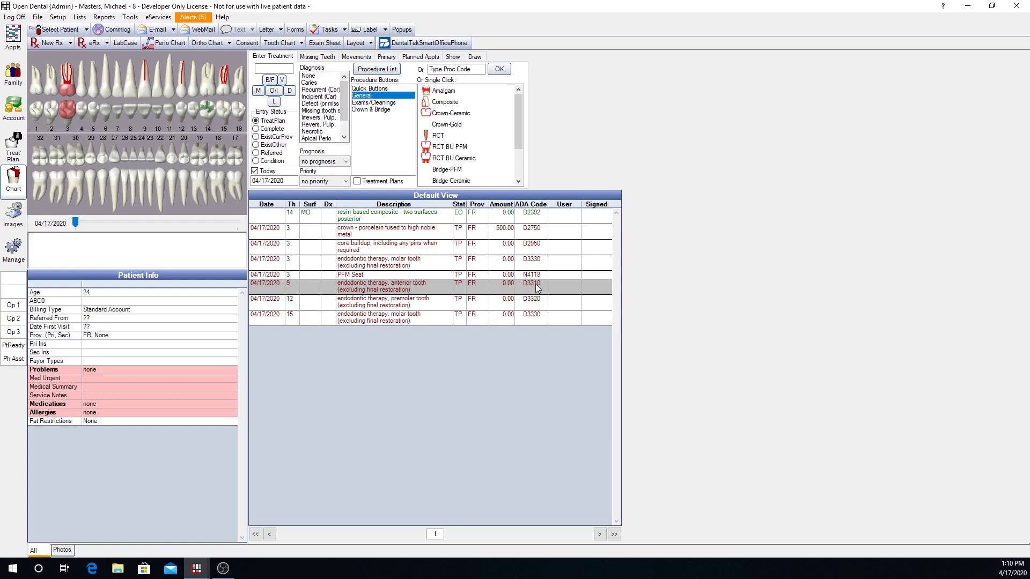
left_click(541, 305)
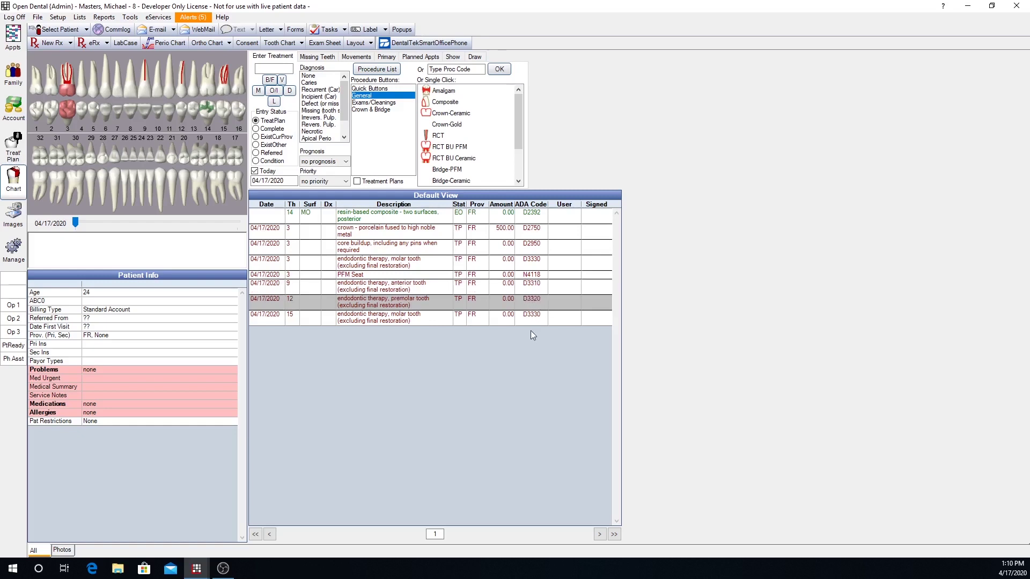
left_click(529, 321)
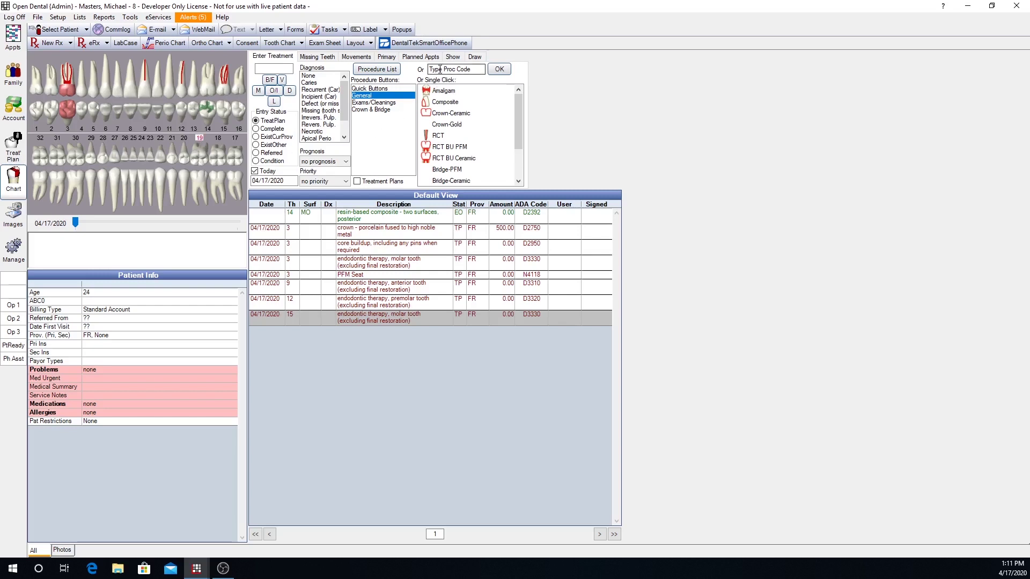
Enter code D2330 for the occlusal surface of tooth 19 and accept the suggested D2391 at 150.00.
left_click(273, 90)
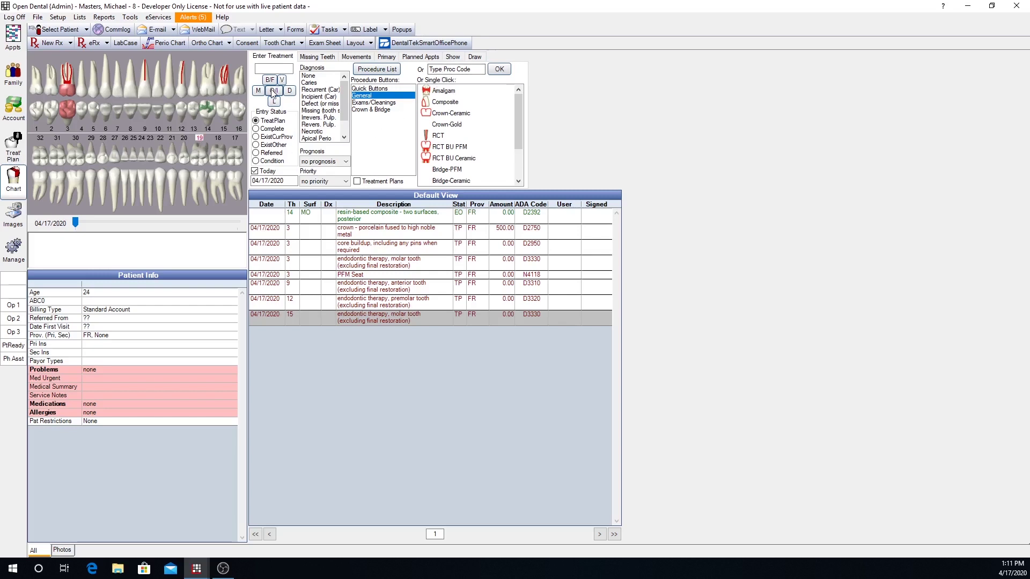
left_click(448, 73)
type("D2330")
left_click(502, 71)
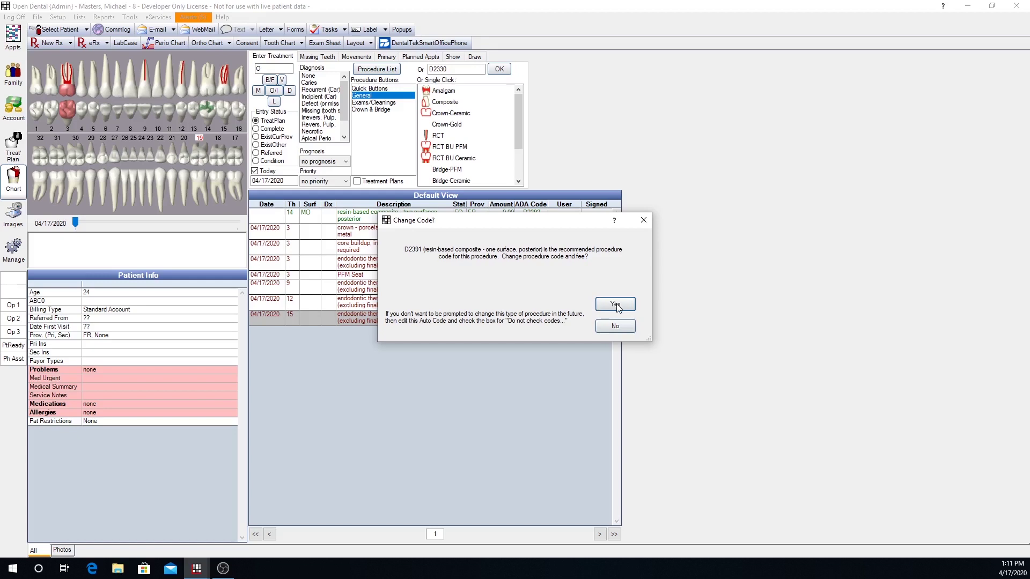
left_click(616, 305)
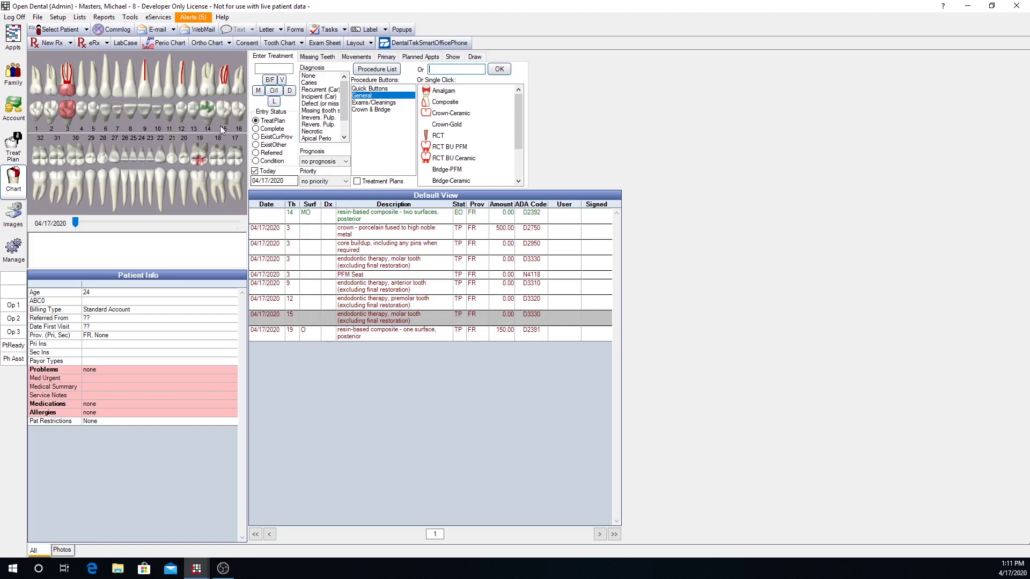
Open Setup > Chart > Procedure Buttons to show the Quick Buttons category.
left_click(59, 18)
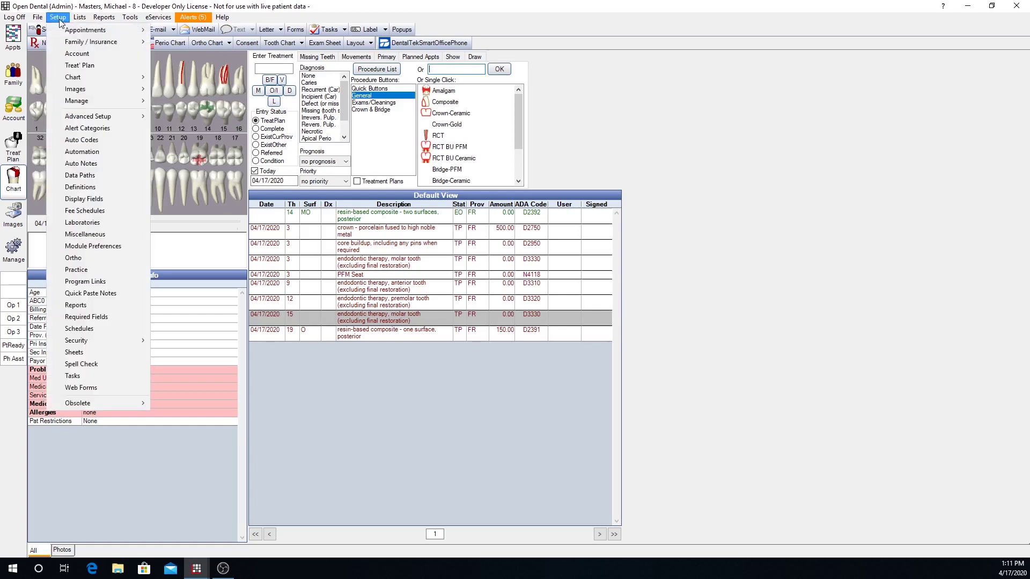
mouse_move(75, 79)
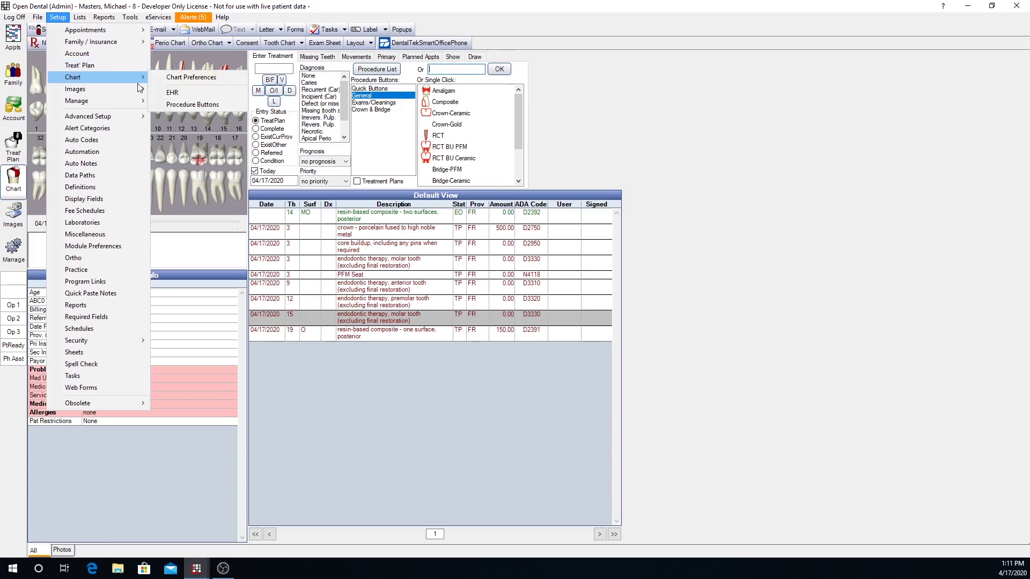
left_click(198, 105)
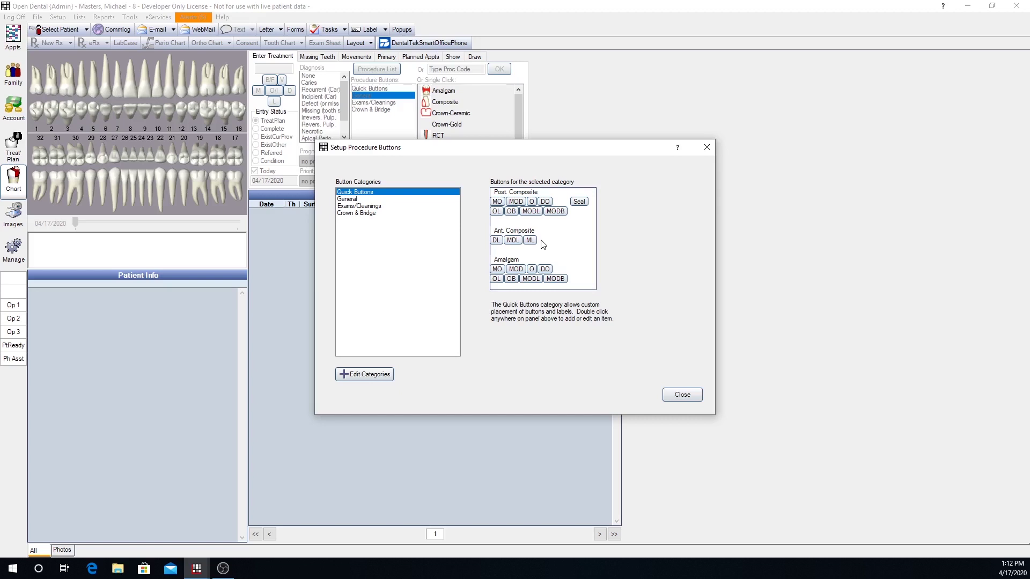
Add a quick button with display text DLFI and procedure code D2335 from the Fillings codes.
double_click(543, 244)
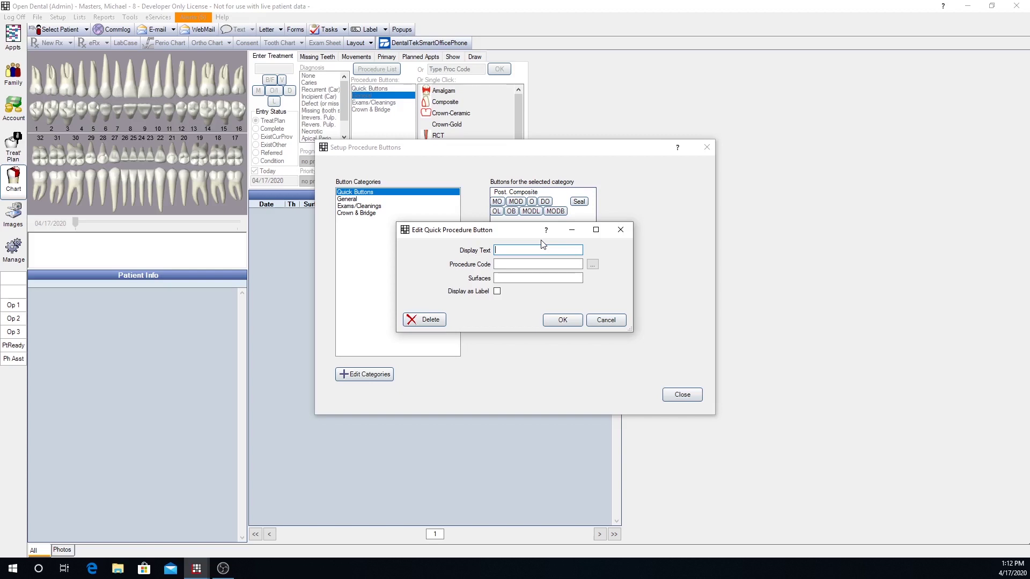
type("DLFI")
left_click(498, 264)
left_click(592, 265)
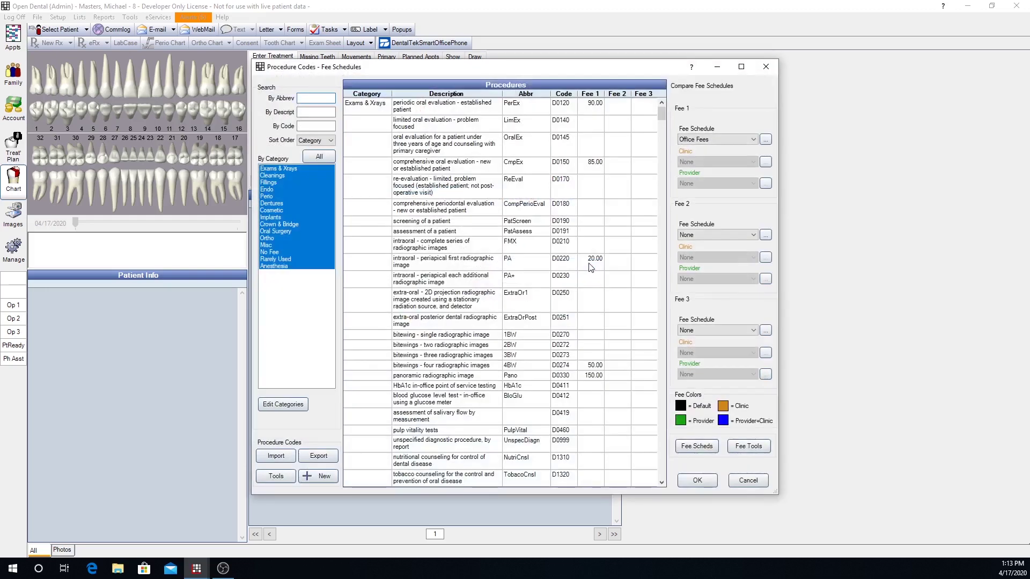
left_click(275, 184)
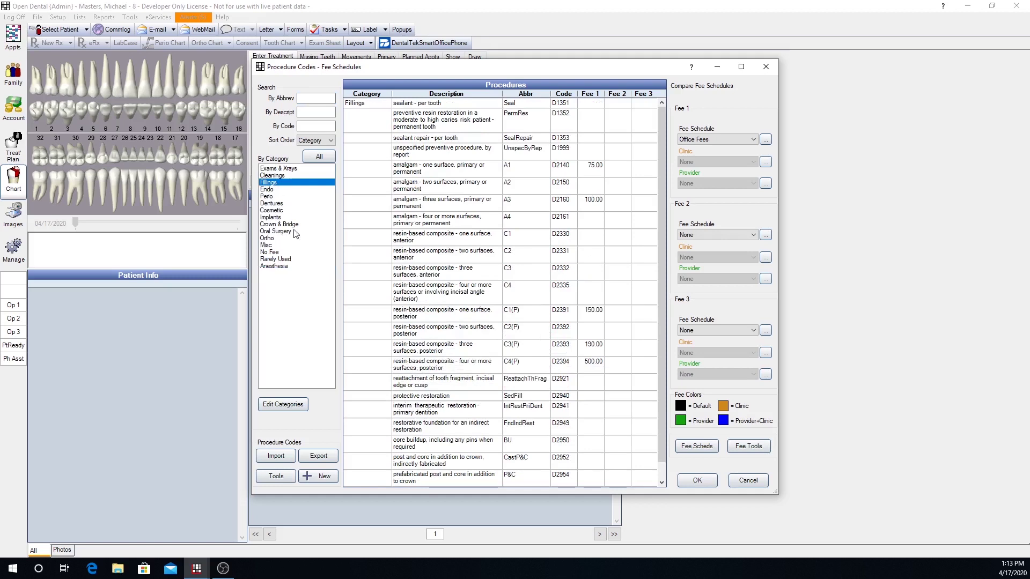
left_click(455, 293)
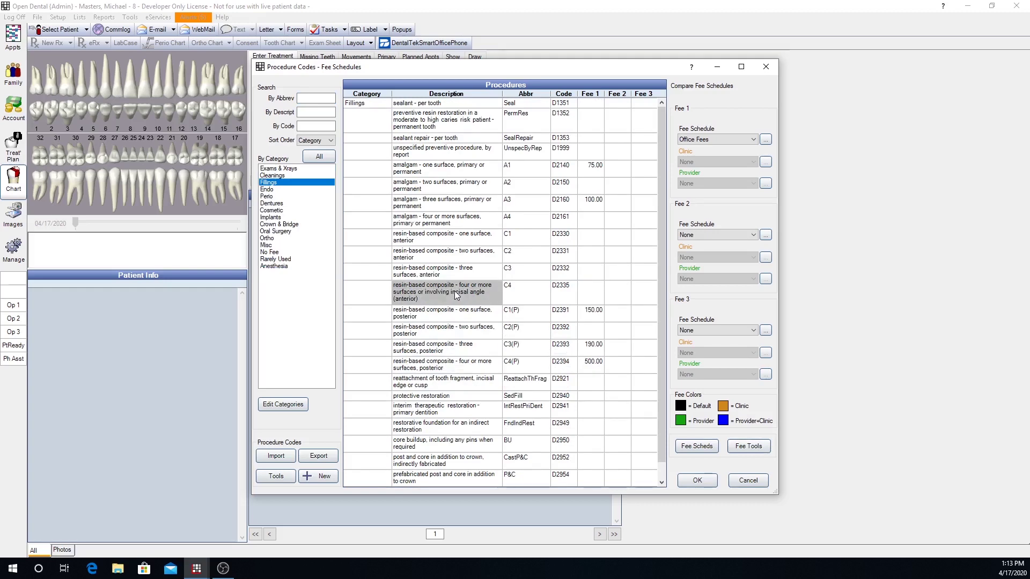
double_click(455, 293)
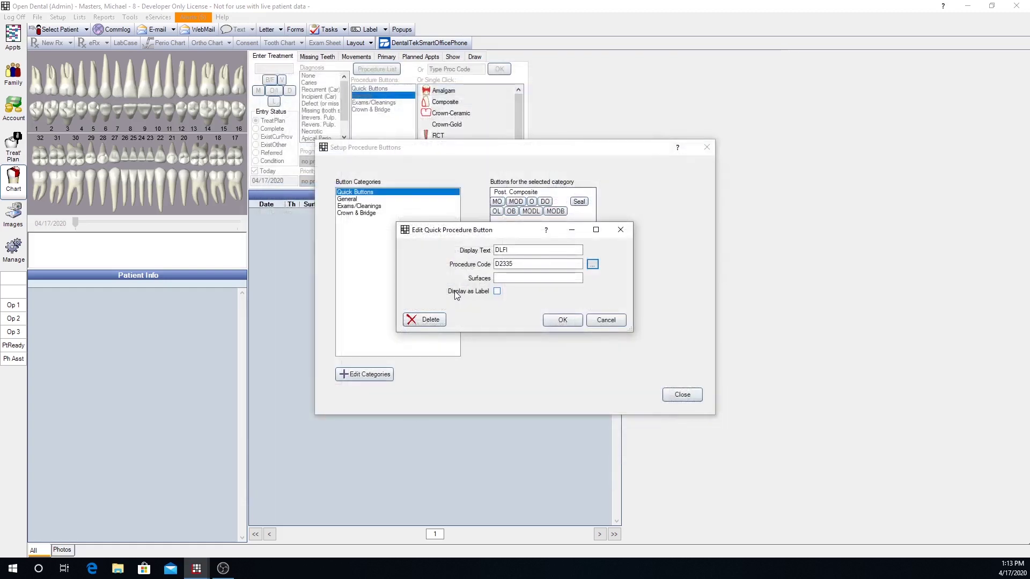
Set the button's surfaces to DLFI and leave Display as Label unchecked.
left_click(504, 279)
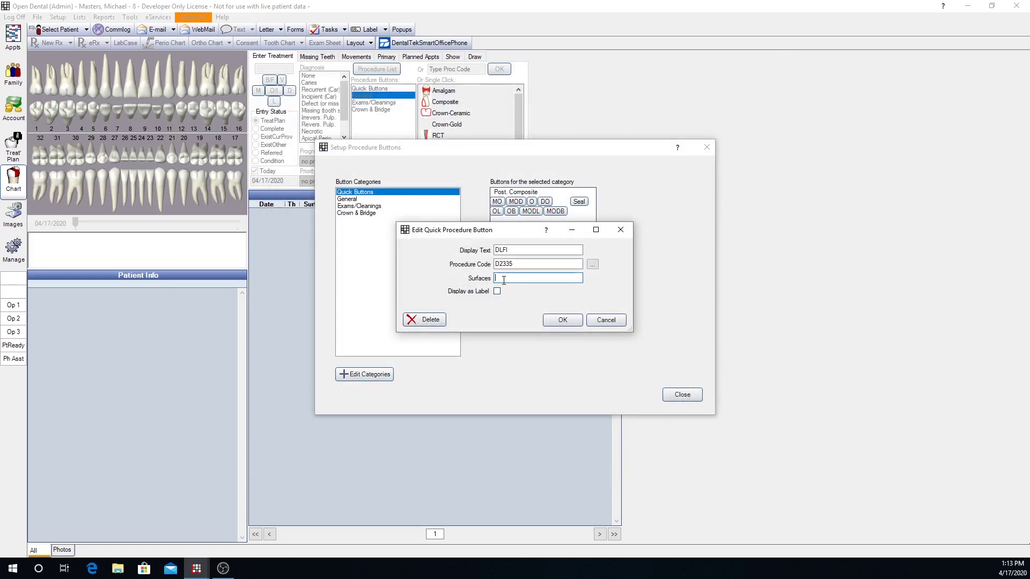
type("DLFI")
left_click_drag(513, 277, 489, 277)
left_click(497, 291)
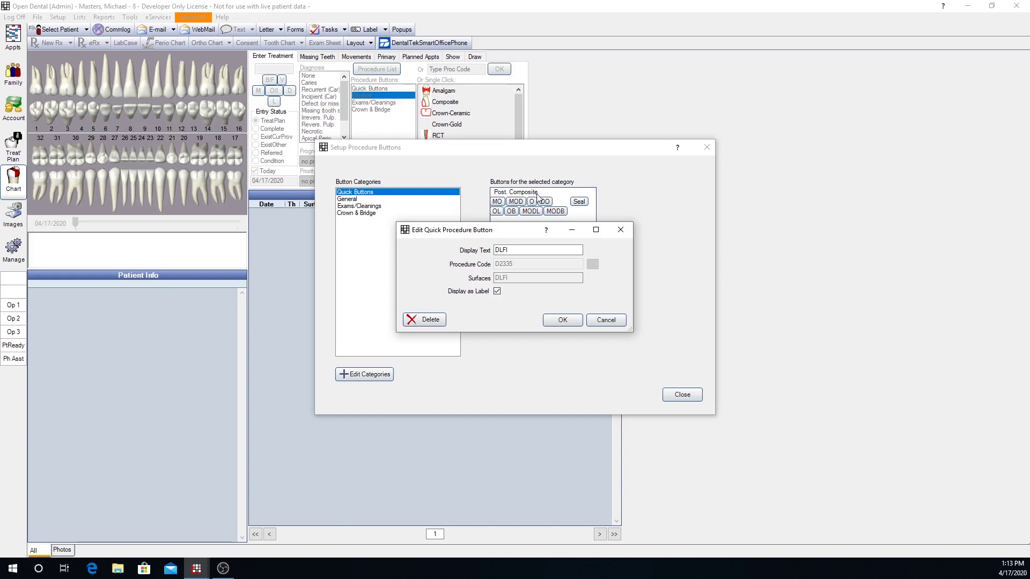
left_click(497, 291)
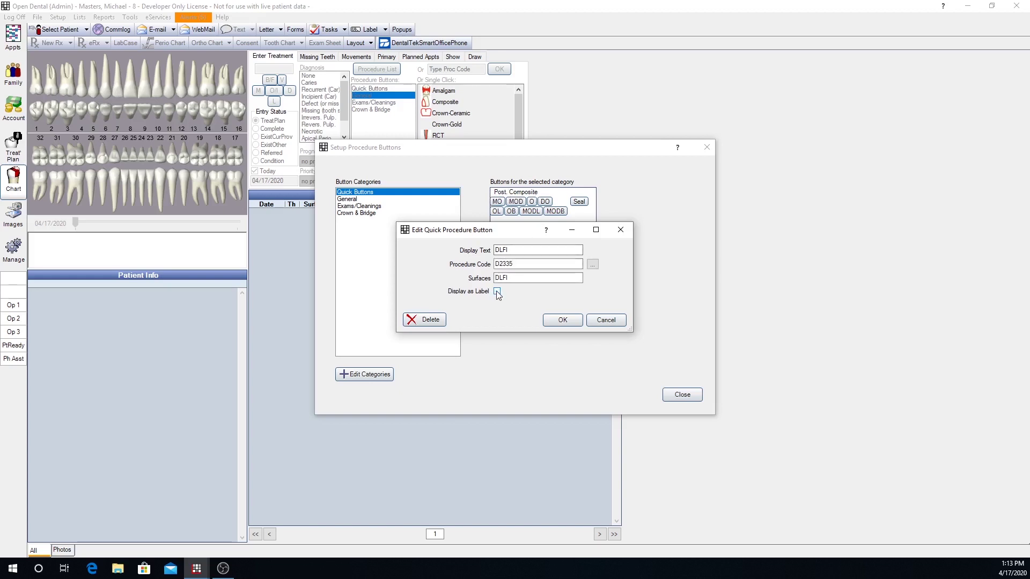
Save the DLFI quick button, then reopen it and change its display text to MLFI.
left_click(562, 320)
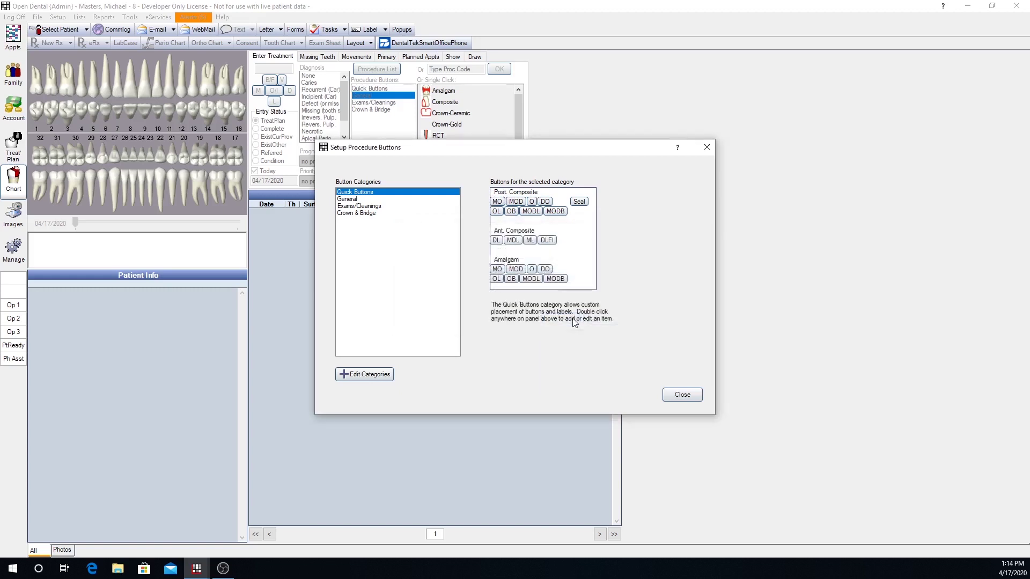
double_click(550, 241)
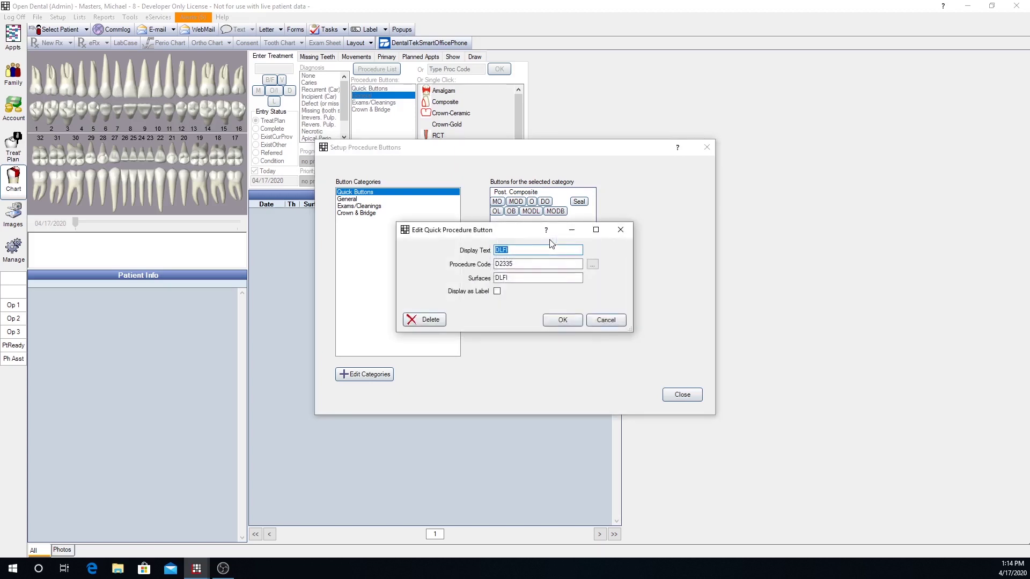
left_click(499, 253)
key("BackSpace")
type("M")
Change the button's surfaces to MLFI, save it, and list the General category's buttons.
left_click(501, 278)
key("BackSpace")
type("M")
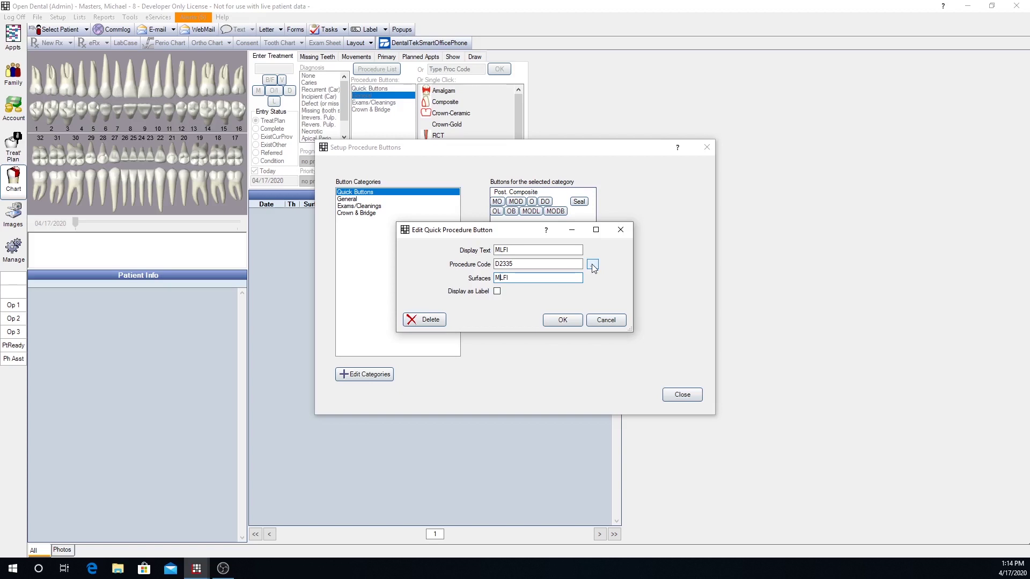
left_click(565, 323)
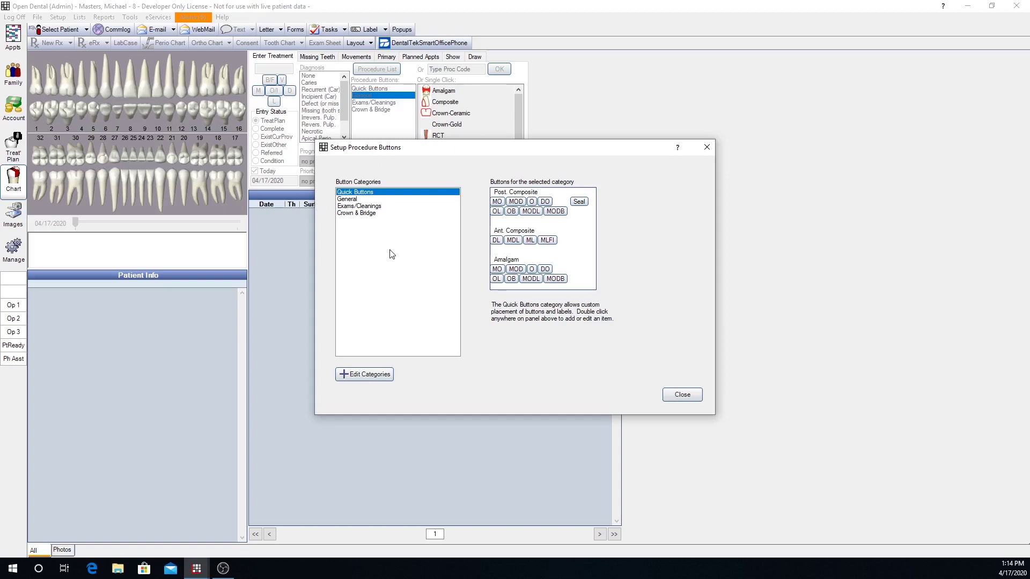
left_click(354, 201)
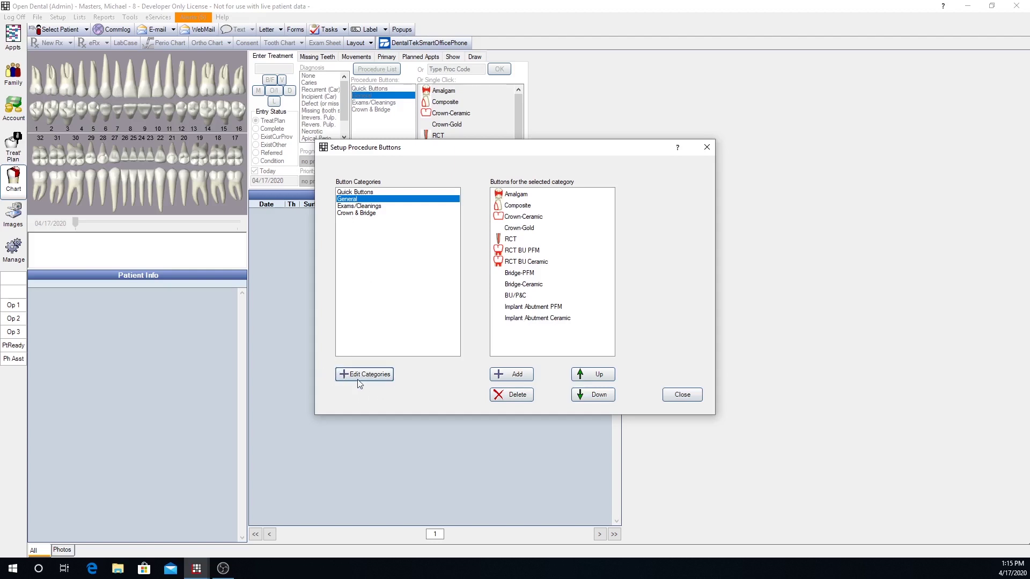
Create a new procedure button category named Endo.
left_click(379, 377)
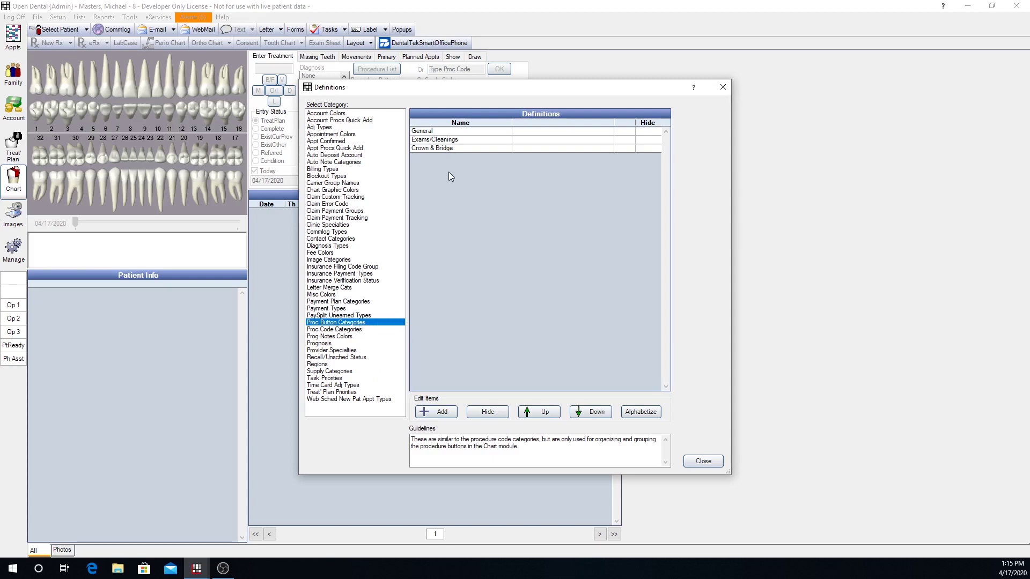
left_click(436, 413)
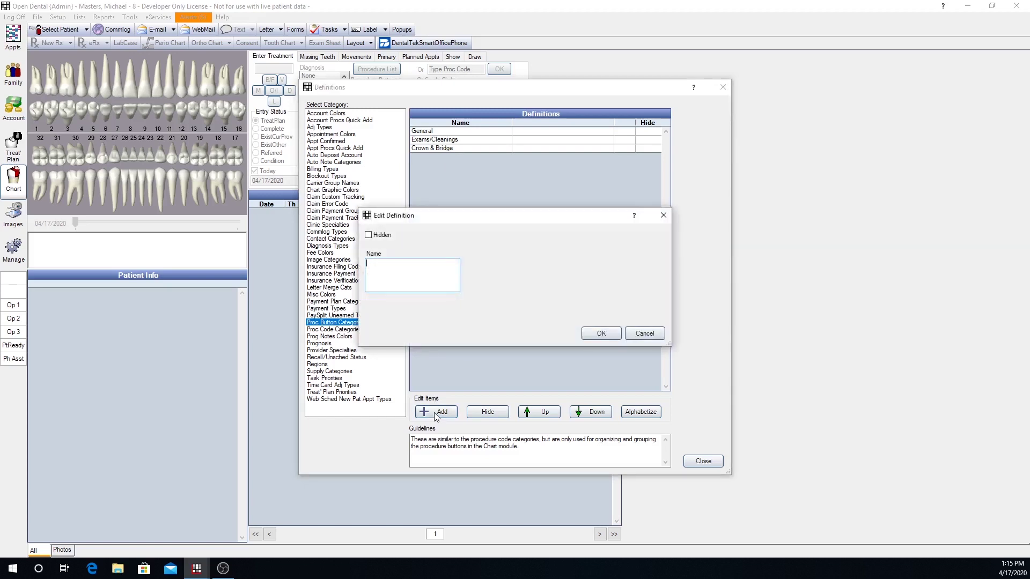
type("Endo")
left_click(601, 333)
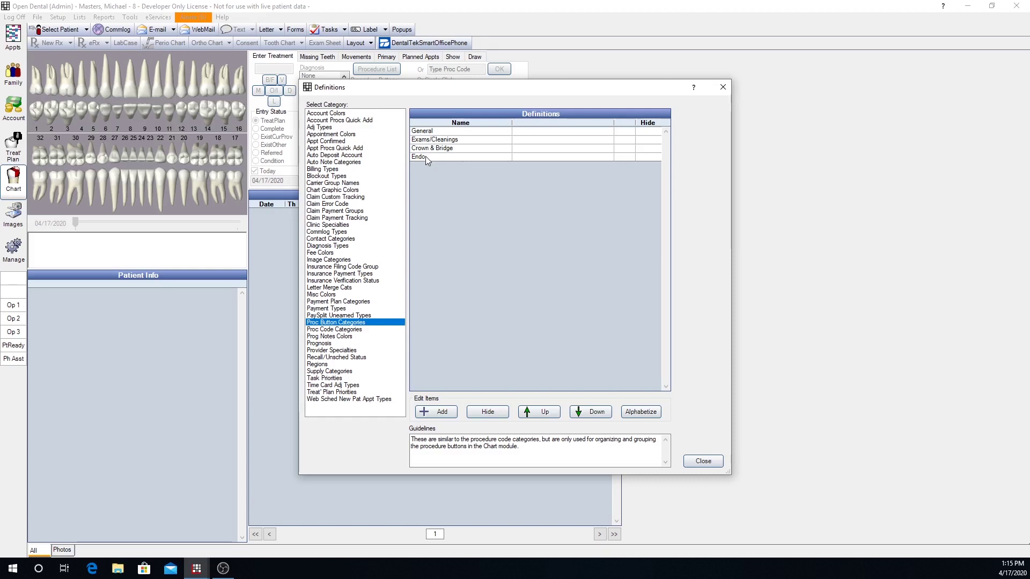
Move Endo up and back down so it stays after Crown & Bridge, then close the Definitions window.
left_click(426, 156)
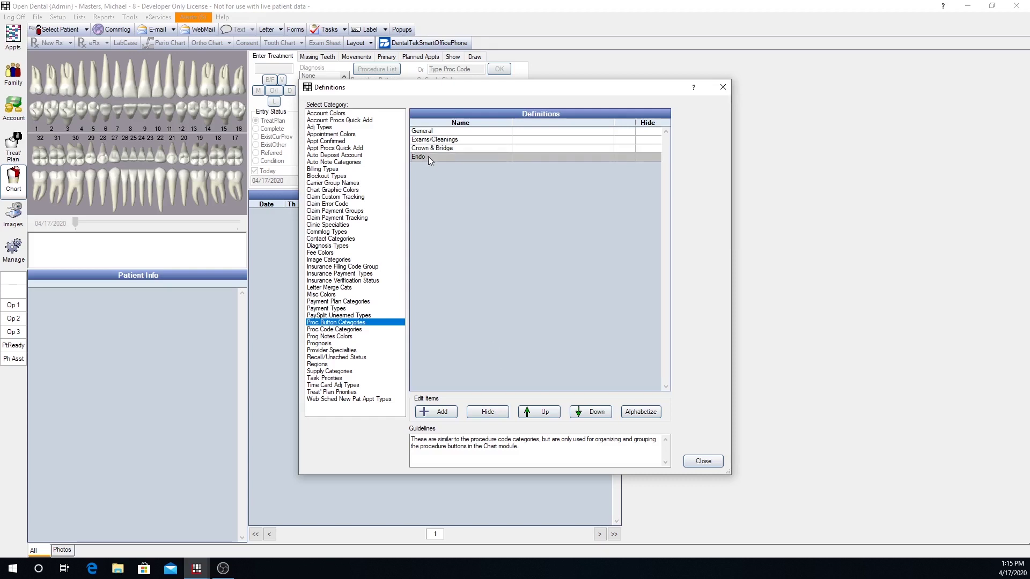
left_click(543, 418)
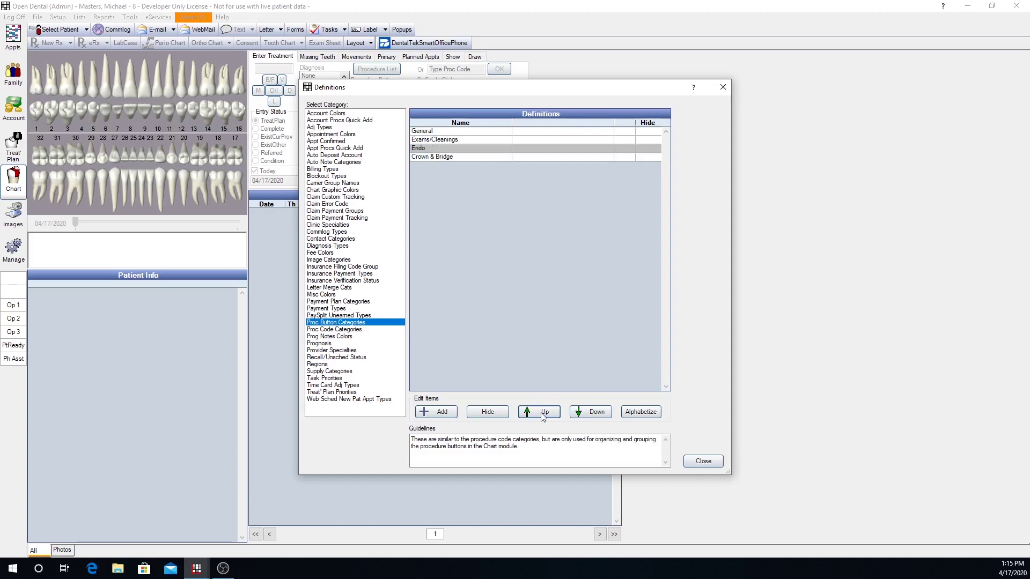
left_click(595, 417)
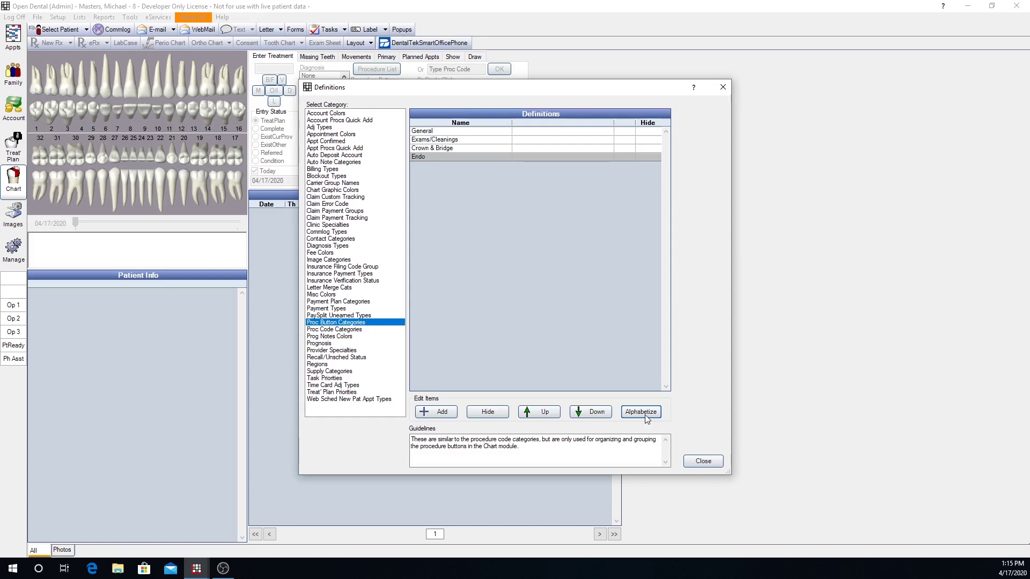
left_click(703, 462)
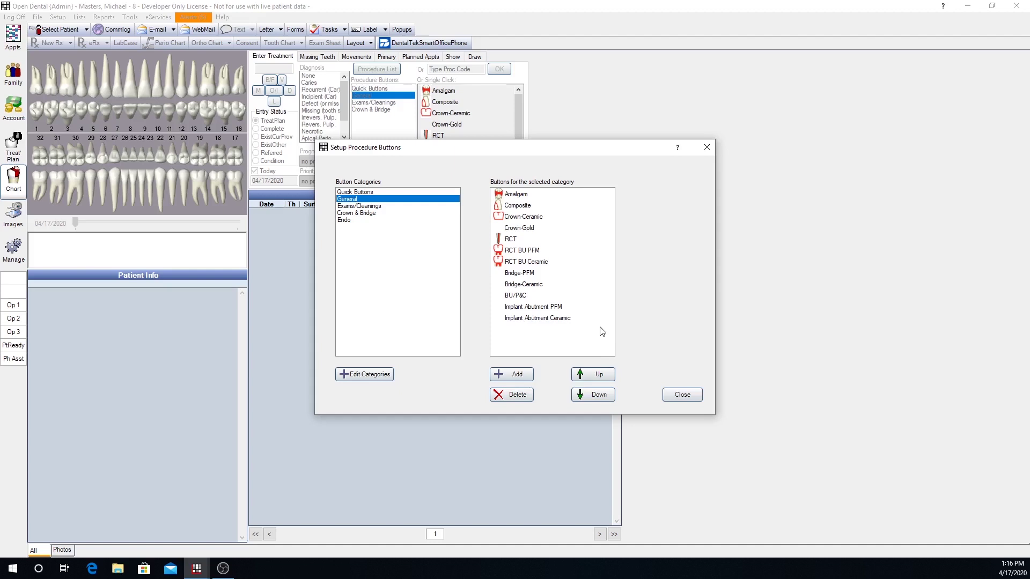
Change the RCT button's category from General to Endo and confirm it now appears under Endo.
left_click(512, 240)
double_click(511, 239)
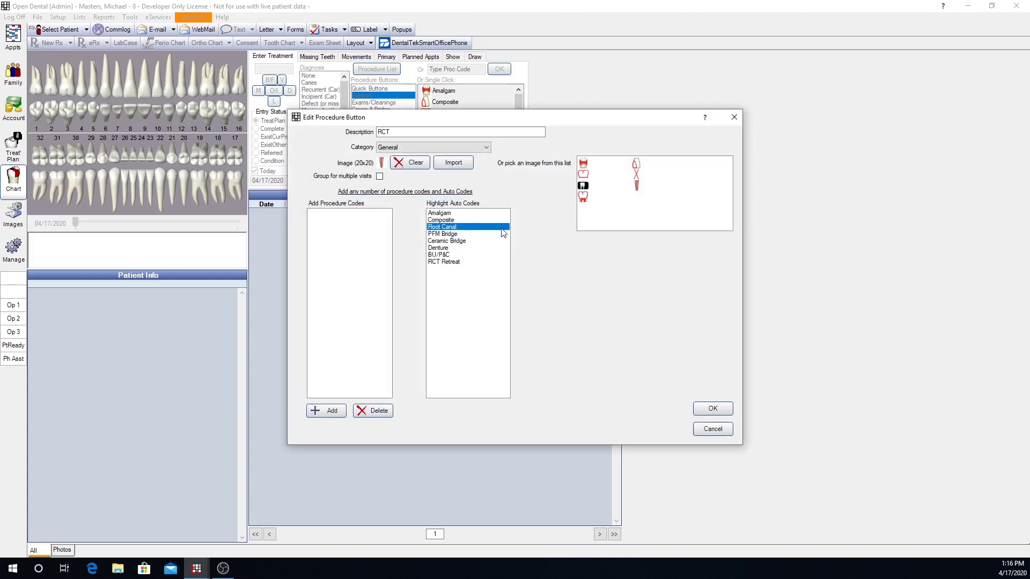
left_click(485, 147)
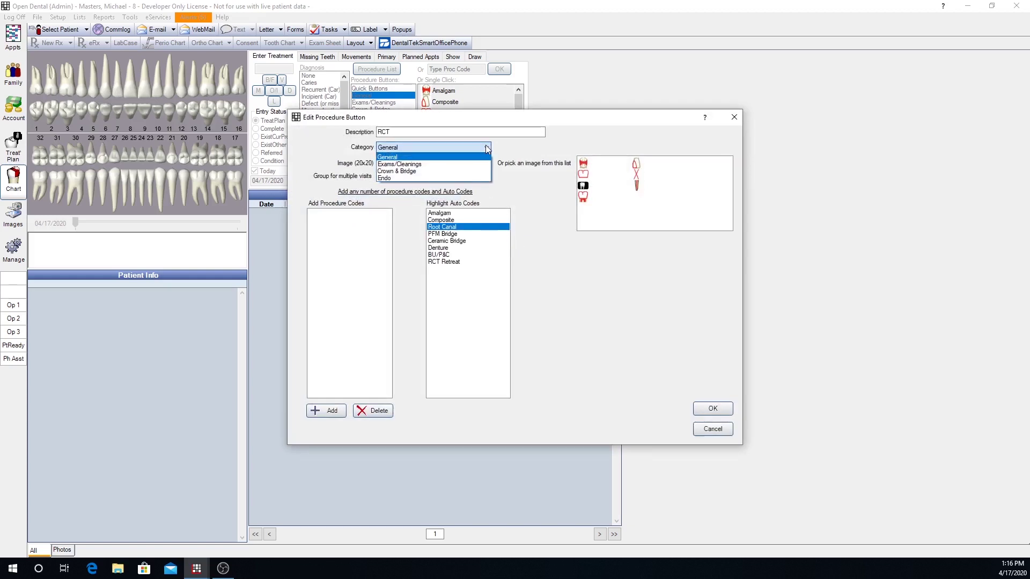
left_click(401, 178)
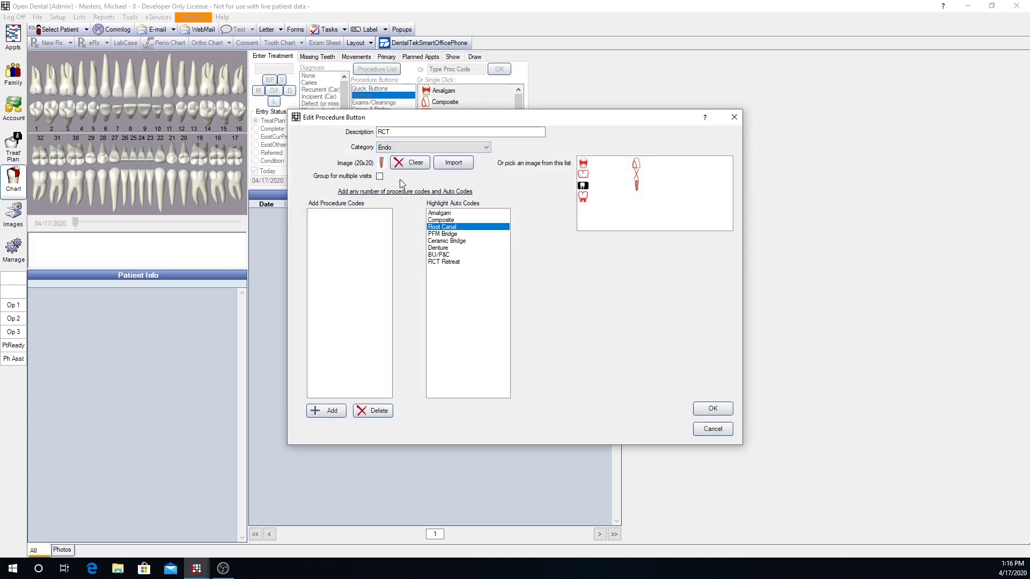
left_click(700, 409)
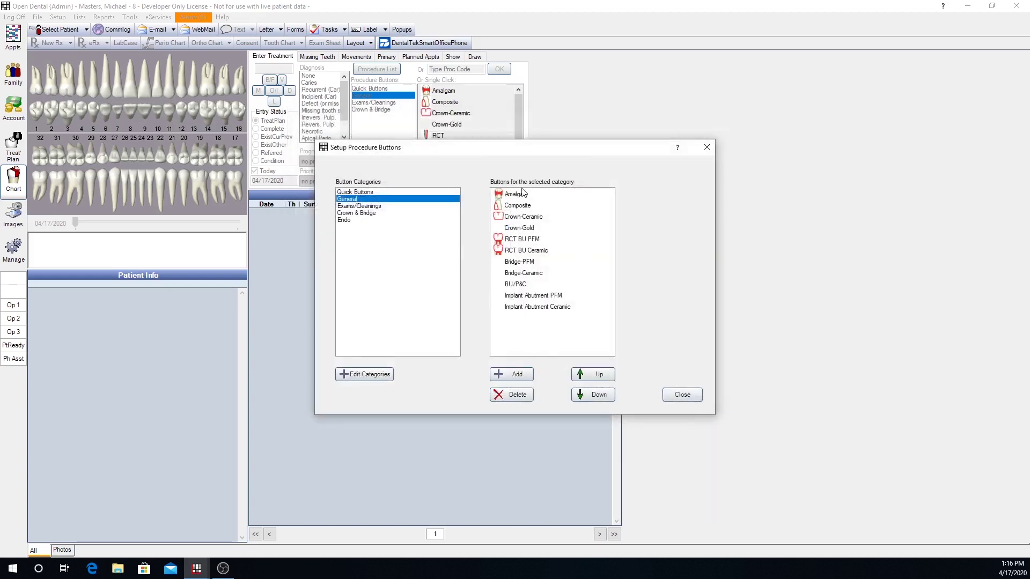
left_click(346, 223)
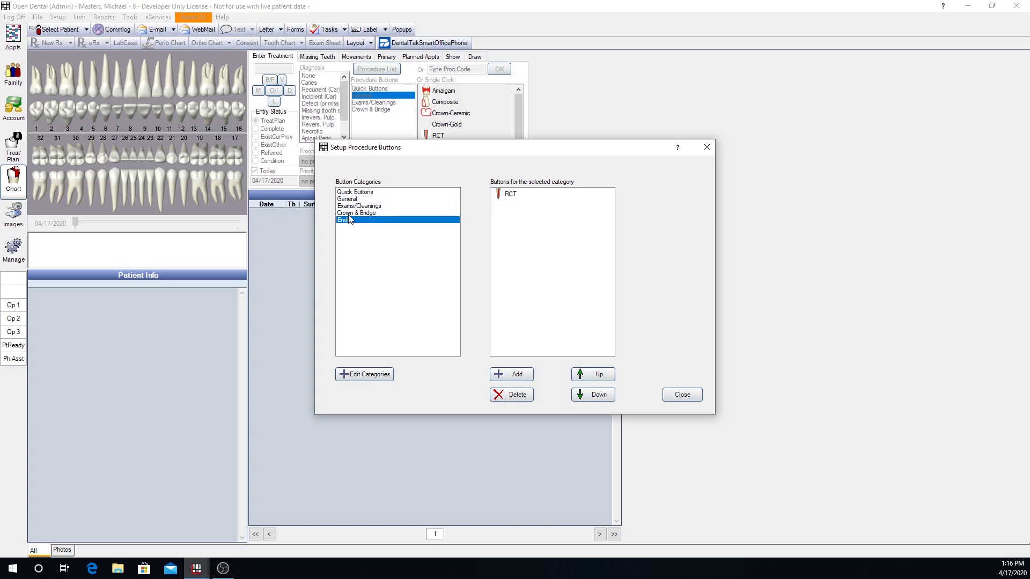
Add a new procedure button under Crown & Bridge with description '3 Surface Ceramic Onlay'.
left_click(351, 215)
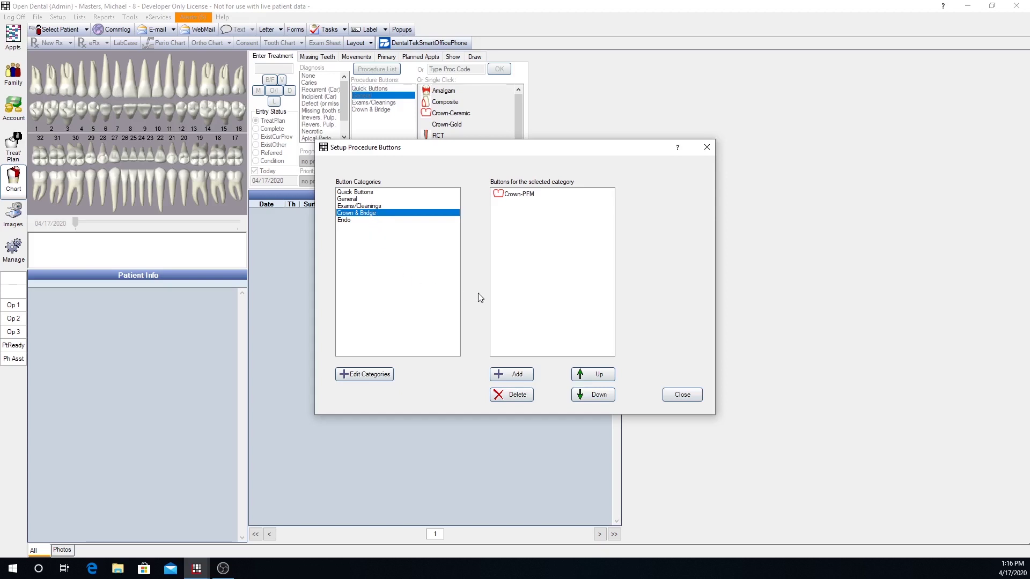
left_click(516, 375)
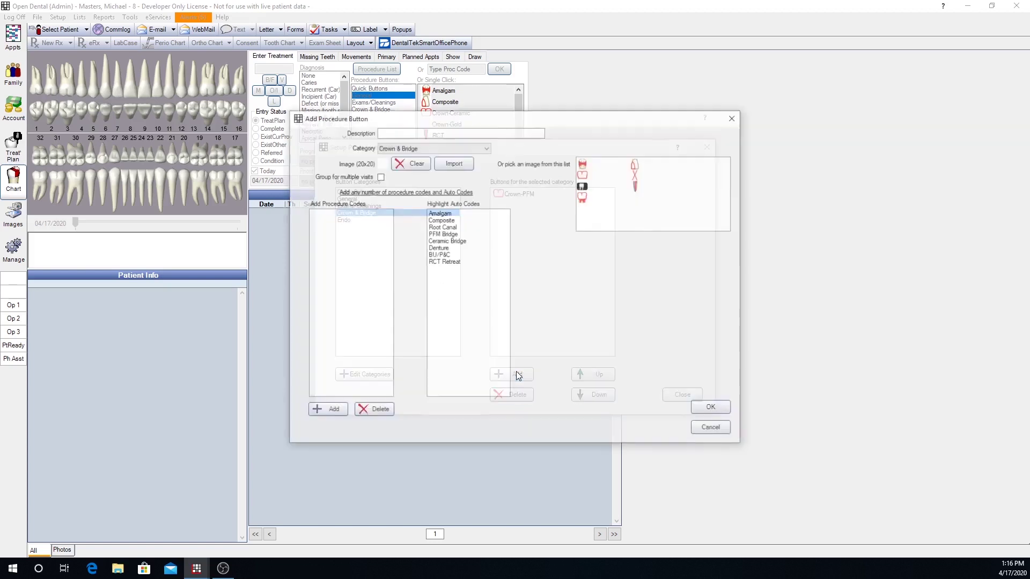
left_click(395, 132)
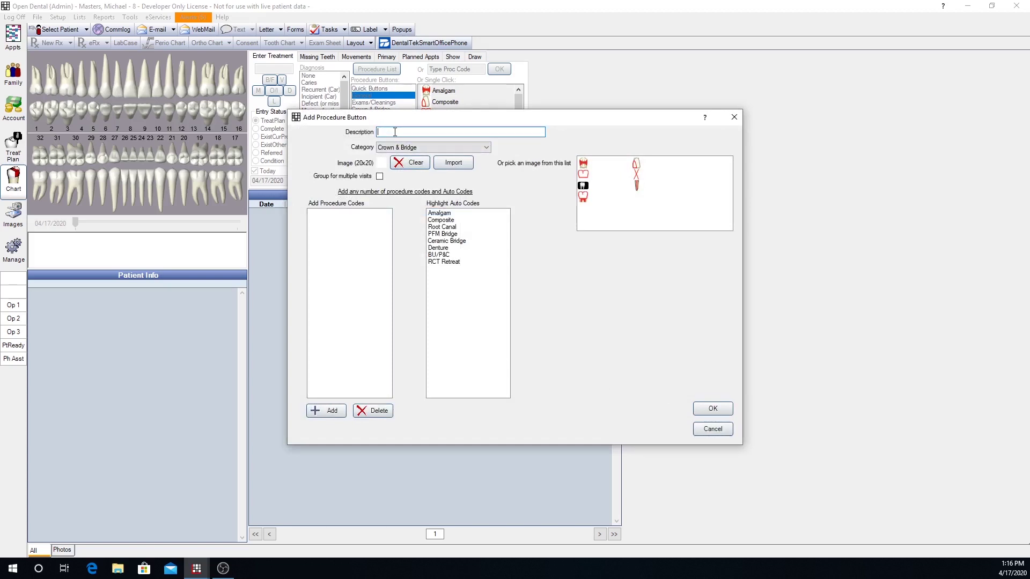
type("3 Sru")
key("BackSpace")
key("BackSpace")
key("BackSpace")
type("surfa")
key("BackSpace")
key("BackSpace")
key("BackSpace")
type("ace Ceramic Onlay")
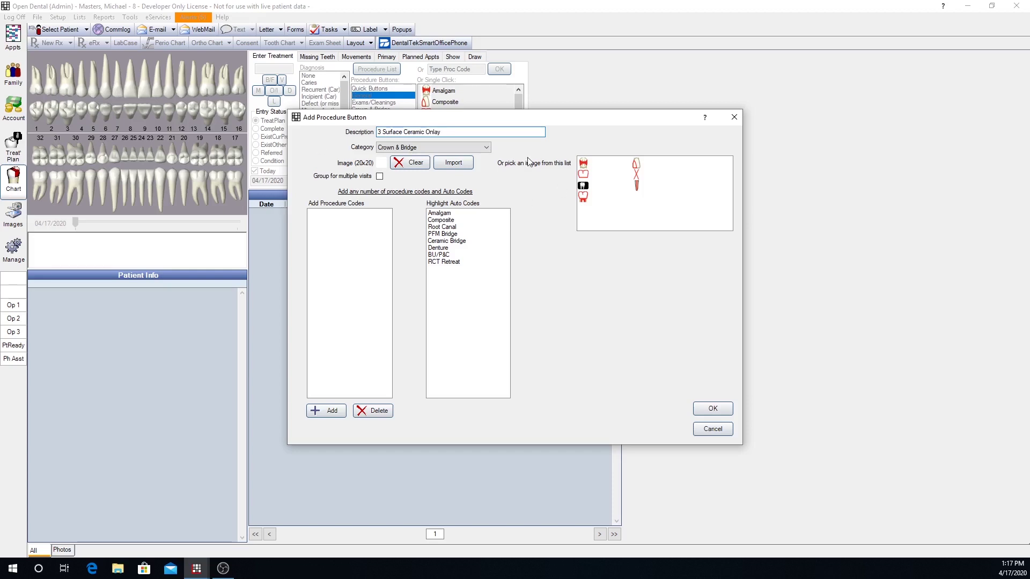
Keep the onlay button in the Crown & Bridge category and assign it the red tooth image.
left_click(490, 148)
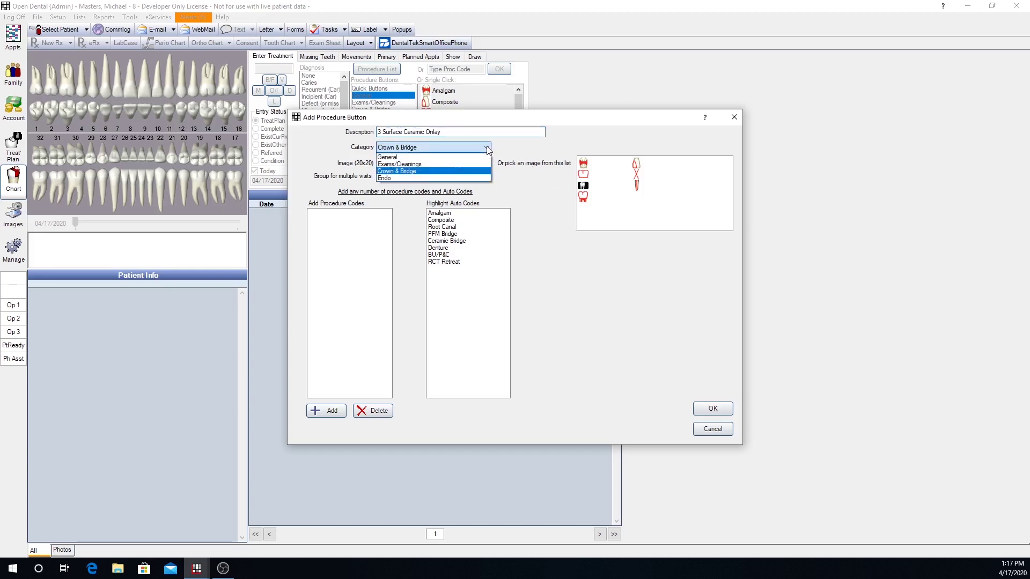
left_click(411, 172)
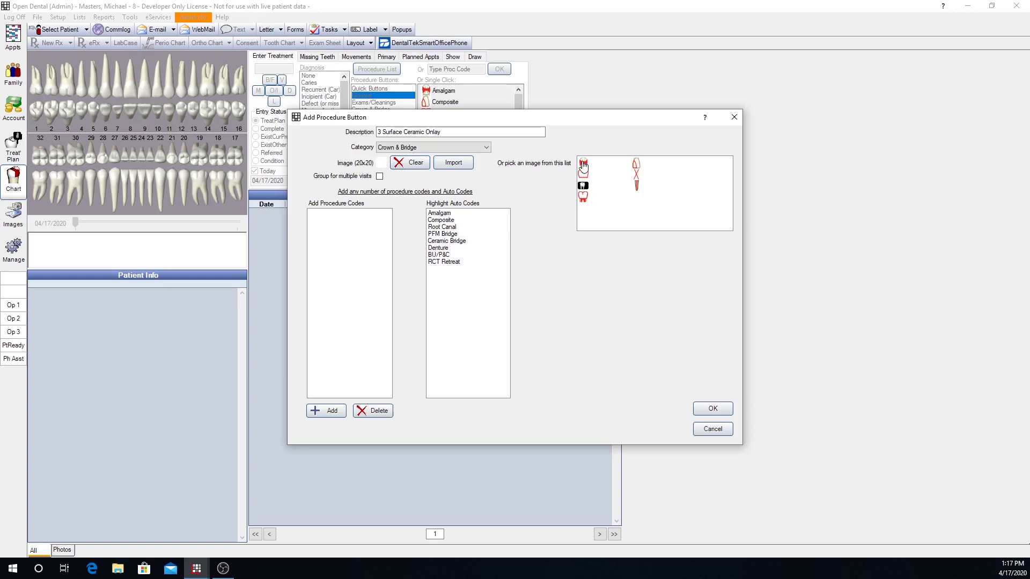
left_click(584, 164)
left_click(411, 168)
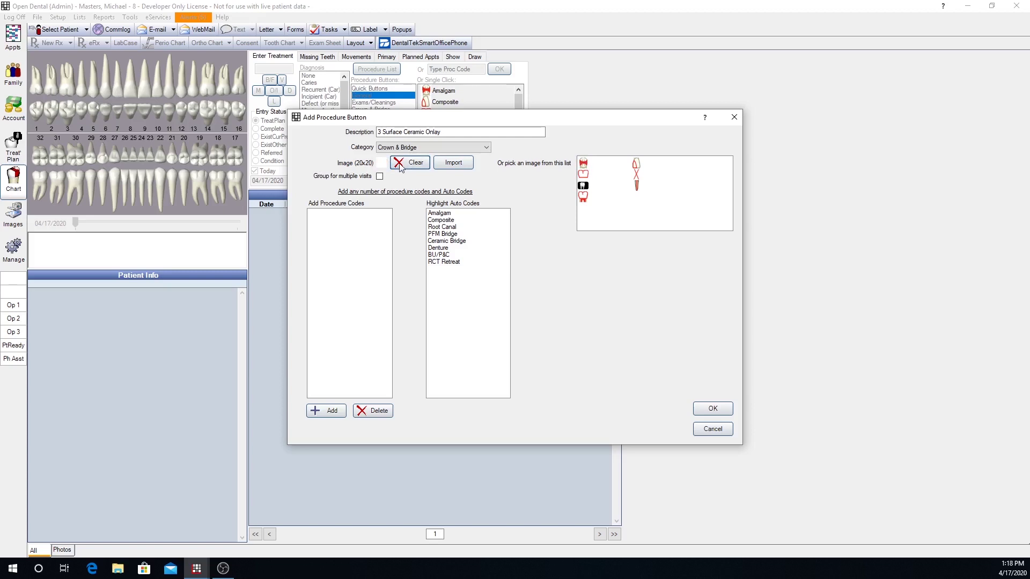
left_click(583, 164)
Attach procedure code D2643 to the onlay button by searching 2643 by code.
left_click(331, 412)
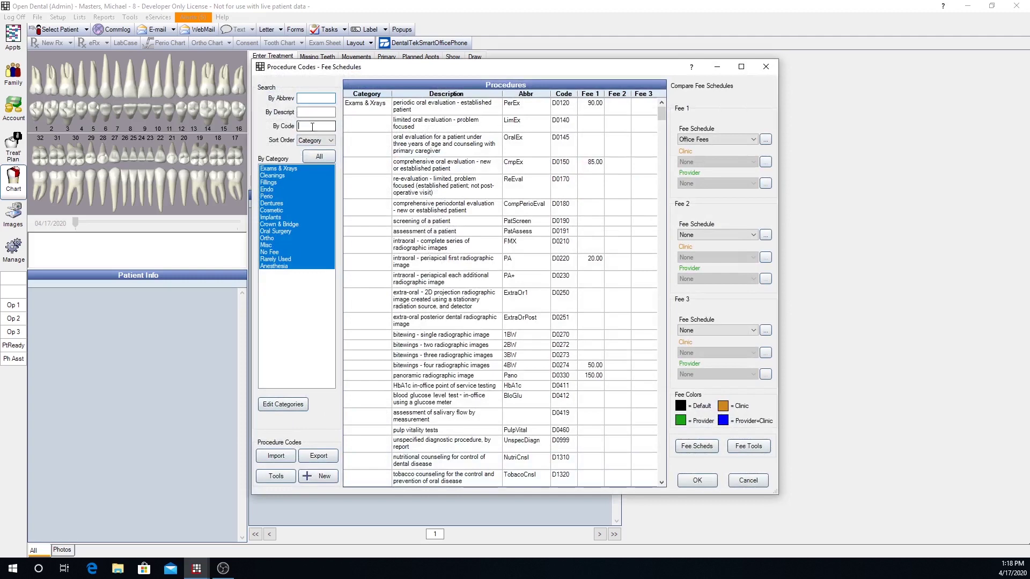
left_click(312, 127)
type("2643")
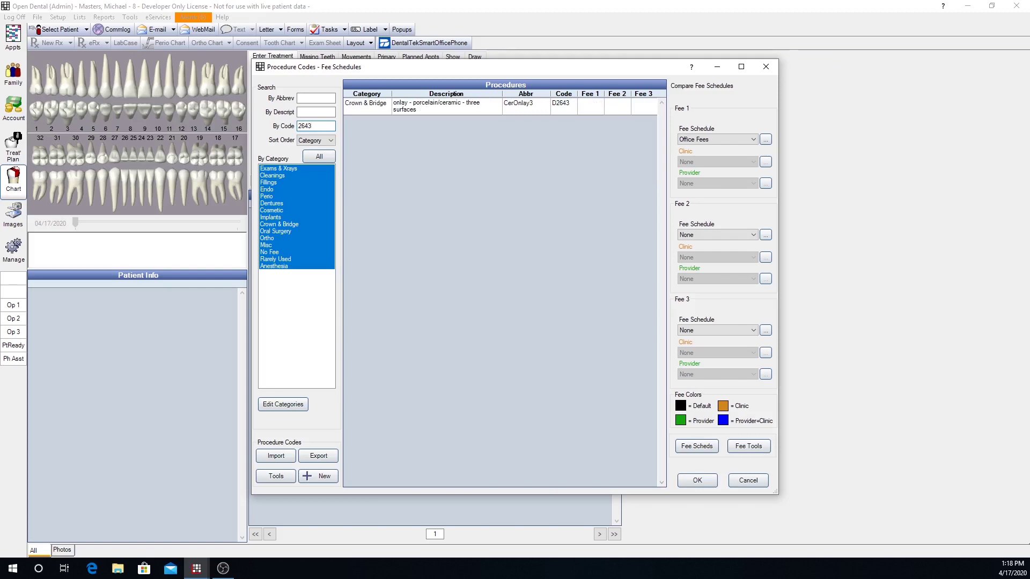
double_click(417, 107)
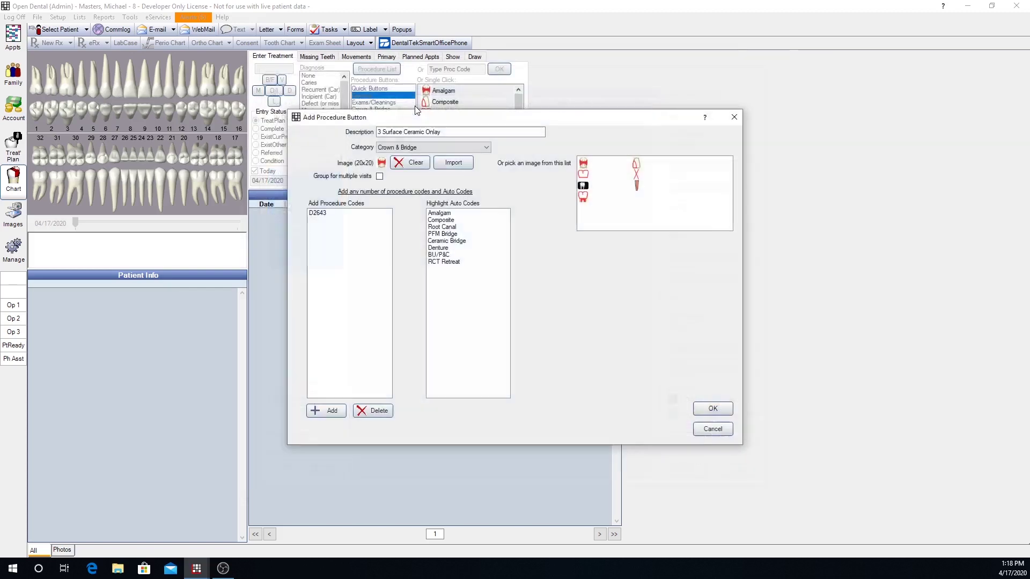
Attach the N4112 Onlay Seat code, searching 4112 by code.
left_click(326, 411)
type("4112")
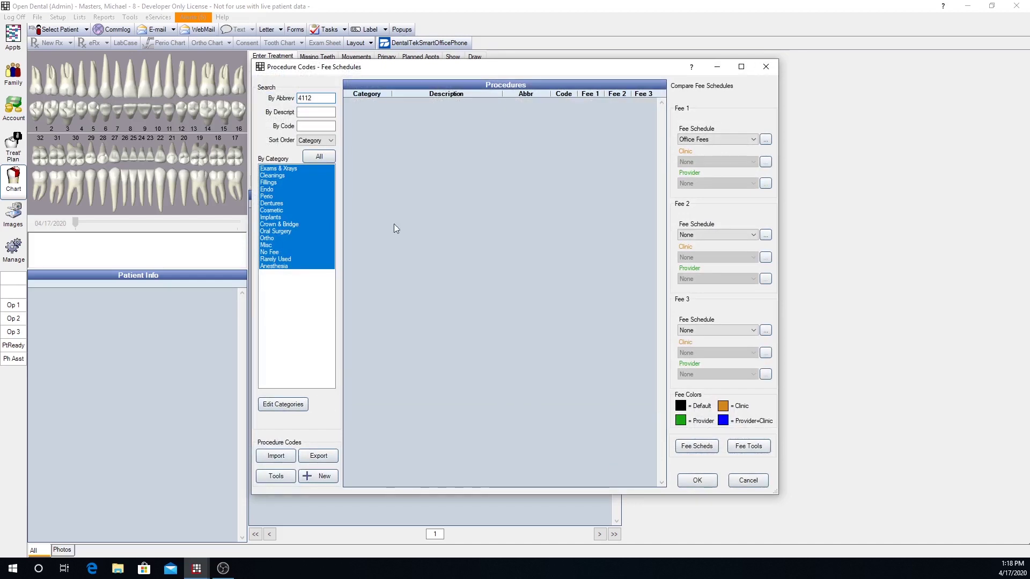
left_click_drag(312, 98, 299, 98)
key("BackSpace")
left_click(316, 126)
type("4")
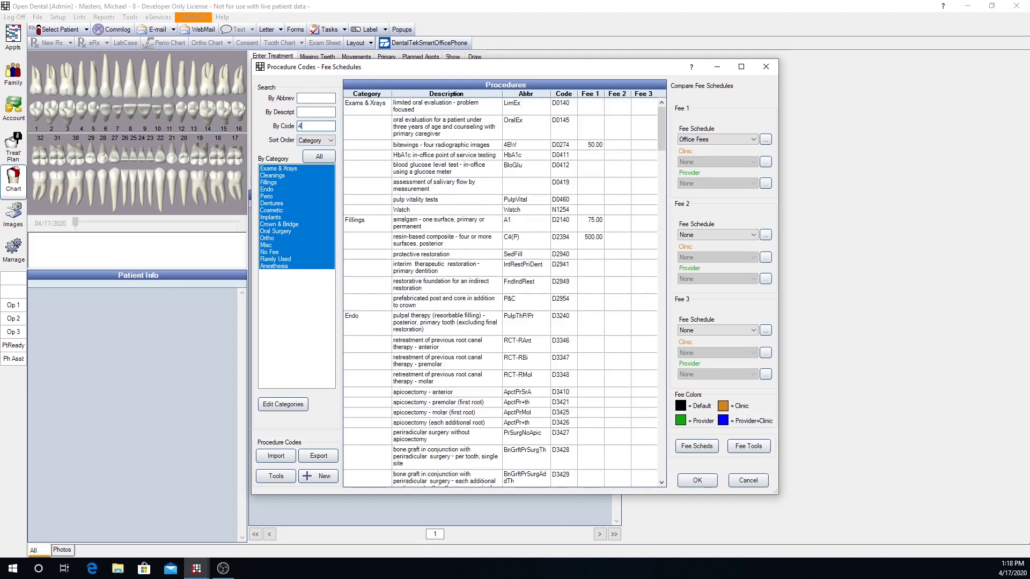
type("112")
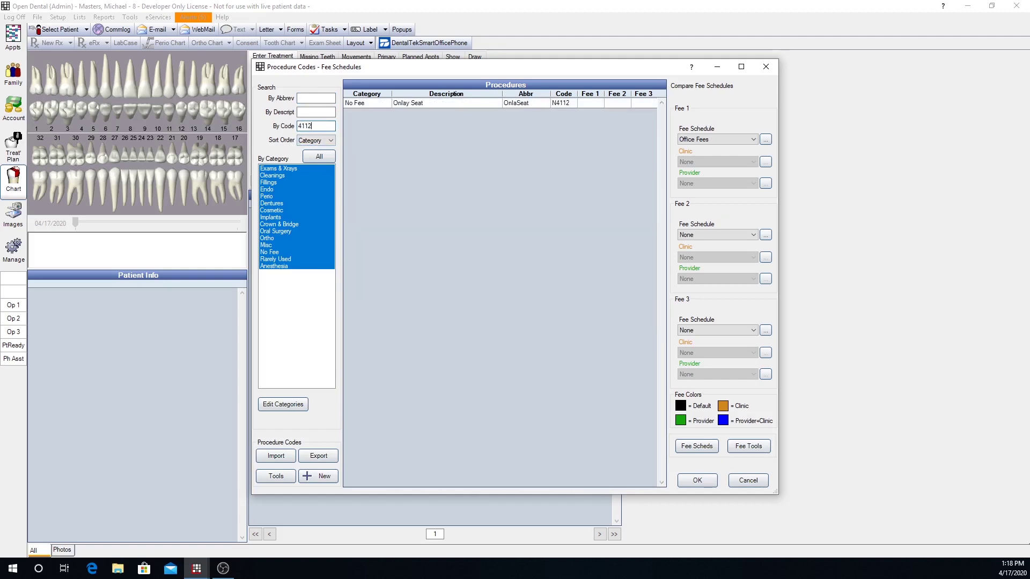
double_click(415, 106)
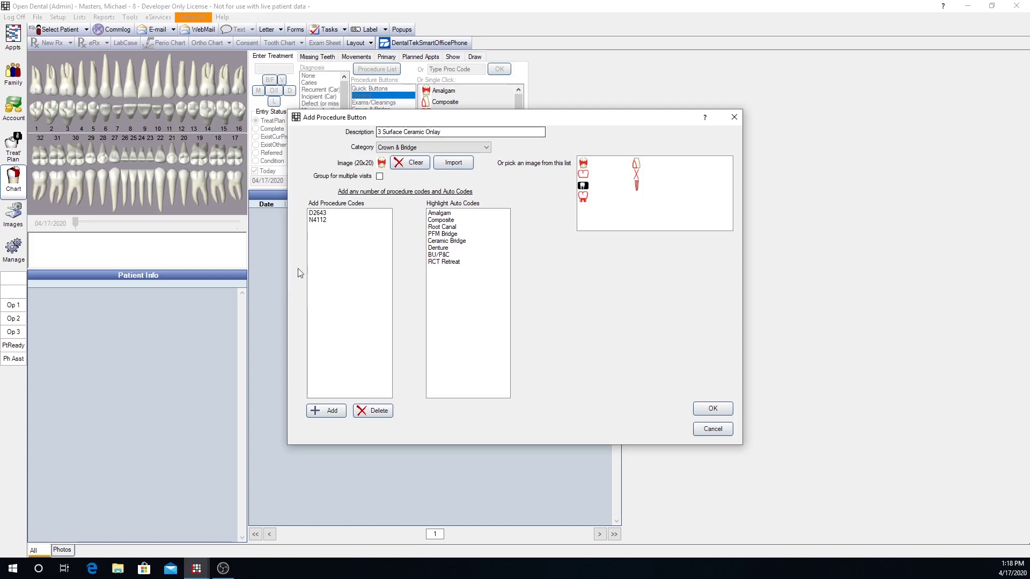
left_click(326, 213)
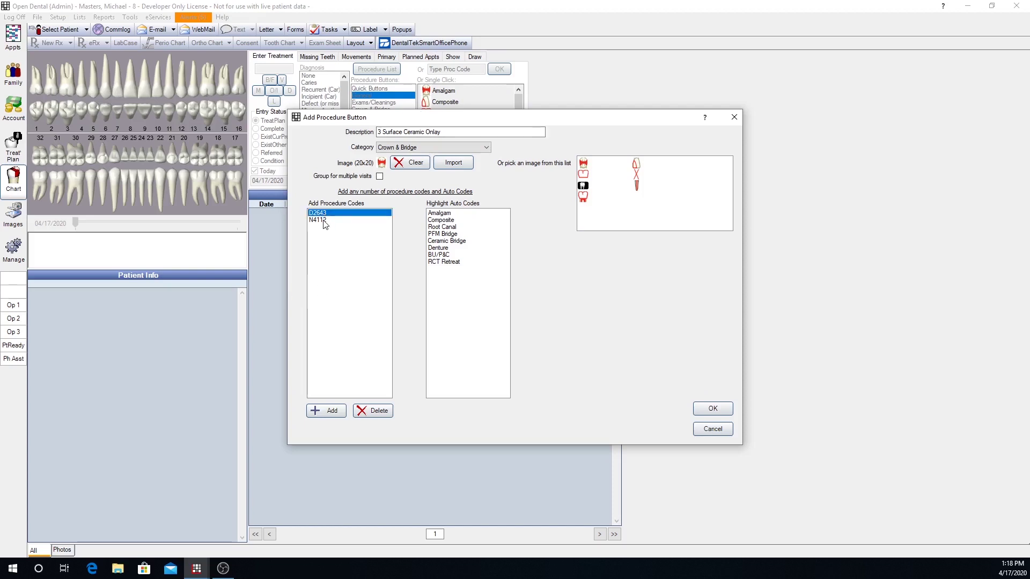
left_click(324, 221)
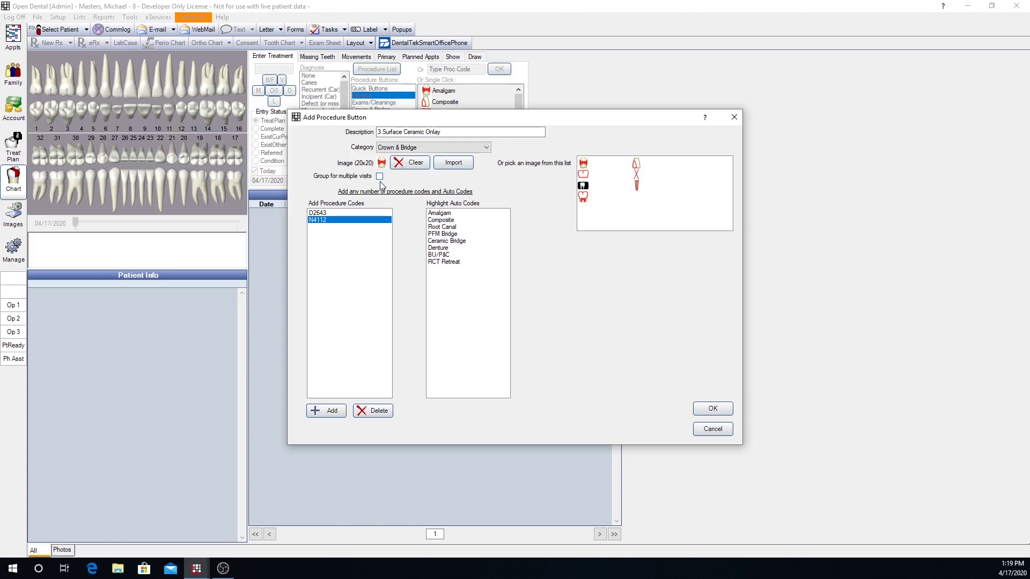
Save the onlay button and leave it listed right after Crown-PFM in Crown & Bridge.
left_click(719, 409)
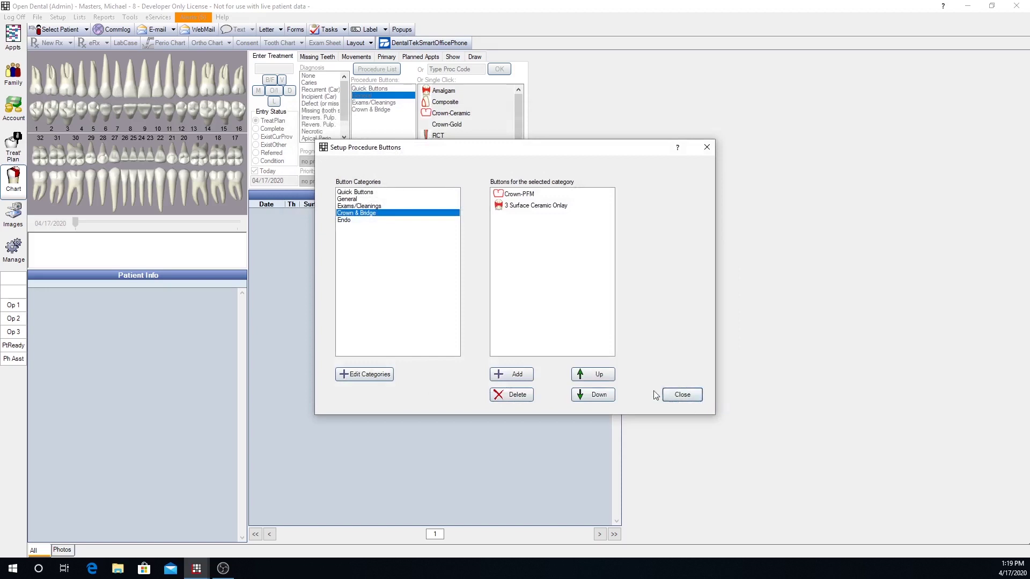
left_click(515, 208)
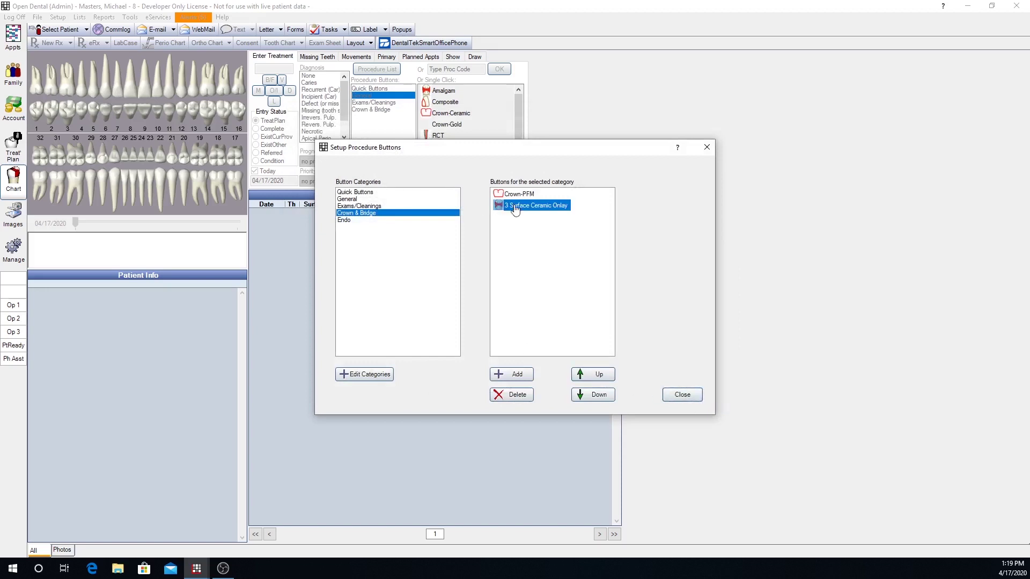
left_click(593, 376)
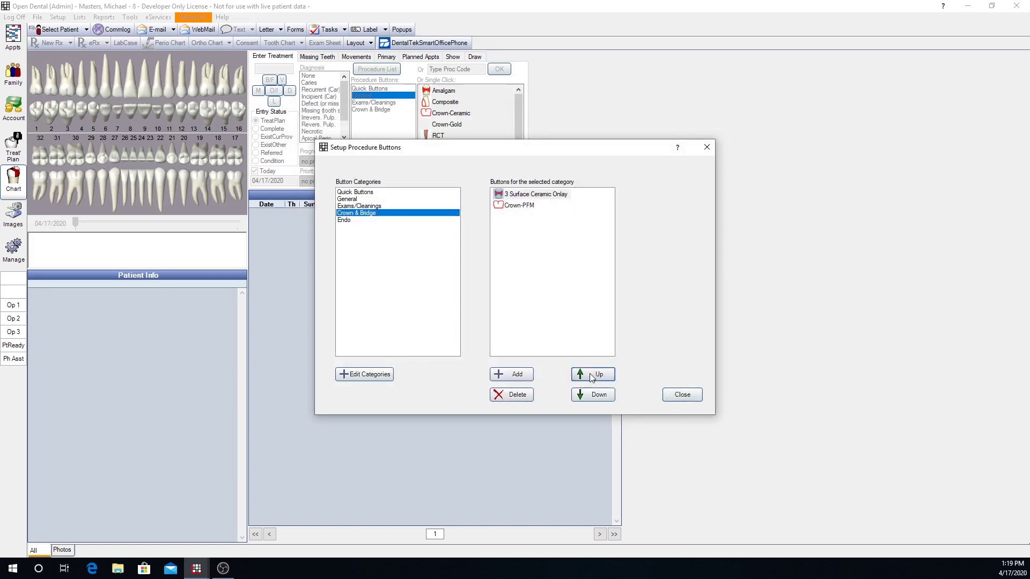
left_click(594, 397)
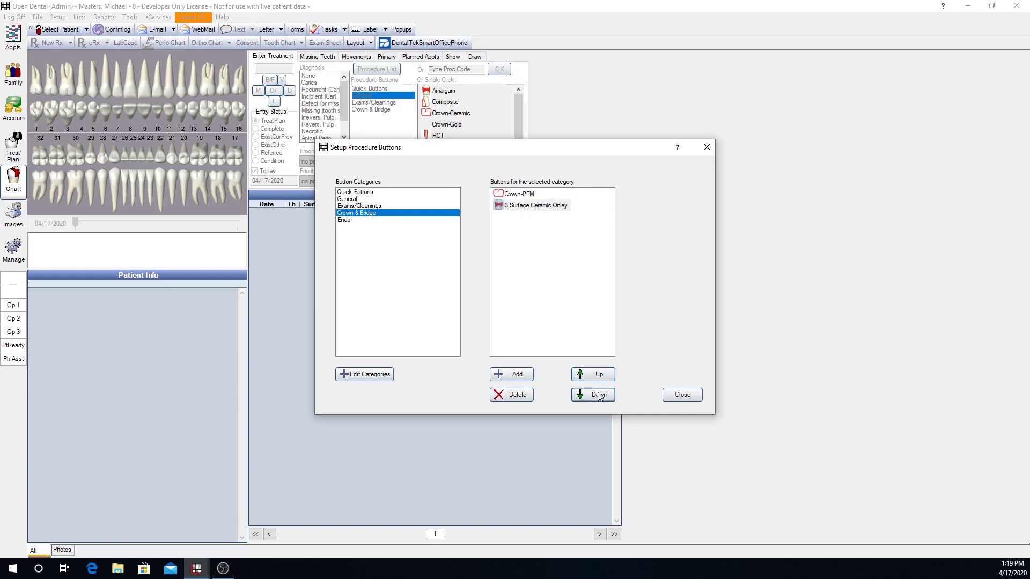
Chart a 3 Surface Ceramic Onlay on tooth 18 with mesial, occlusal and distal surfaces.
left_click(682, 394)
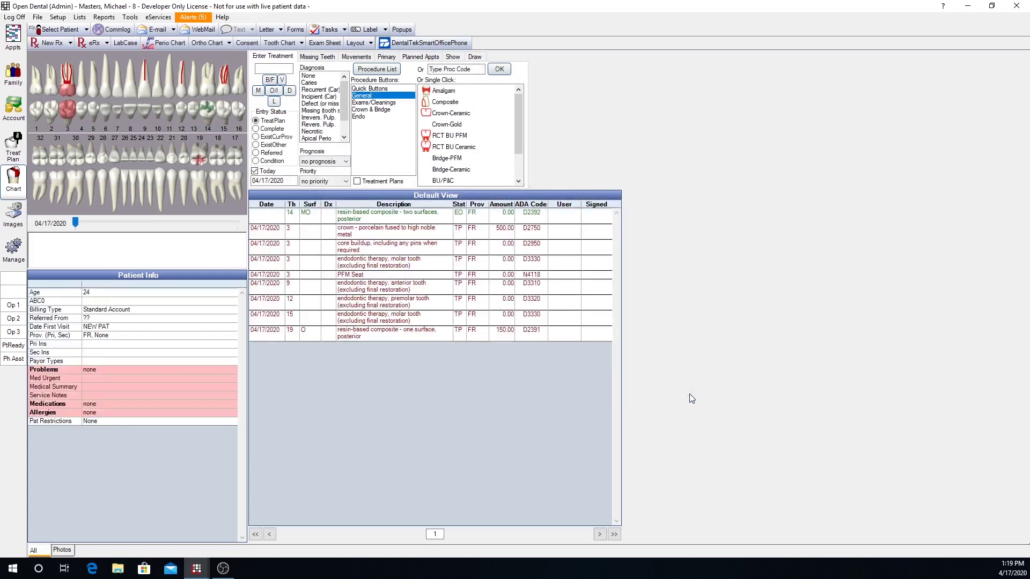
left_click(383, 110)
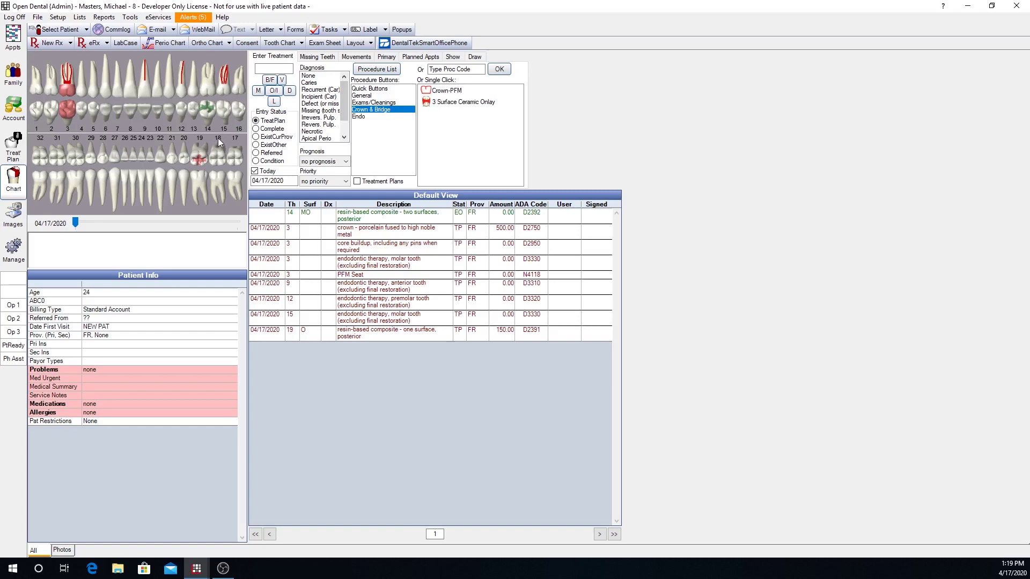
left_click(260, 90)
left_click(274, 91)
left_click(290, 92)
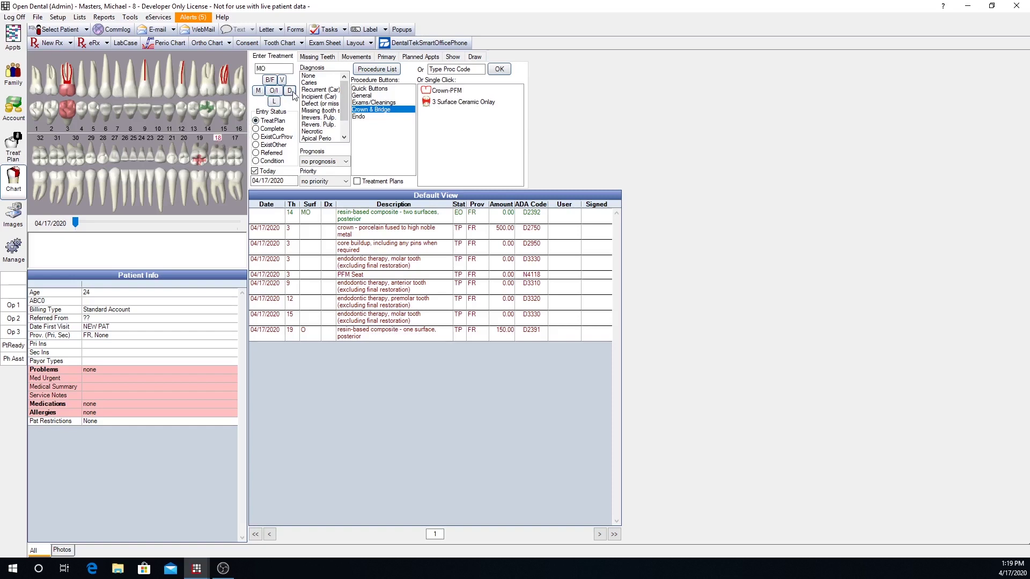
left_click(455, 108)
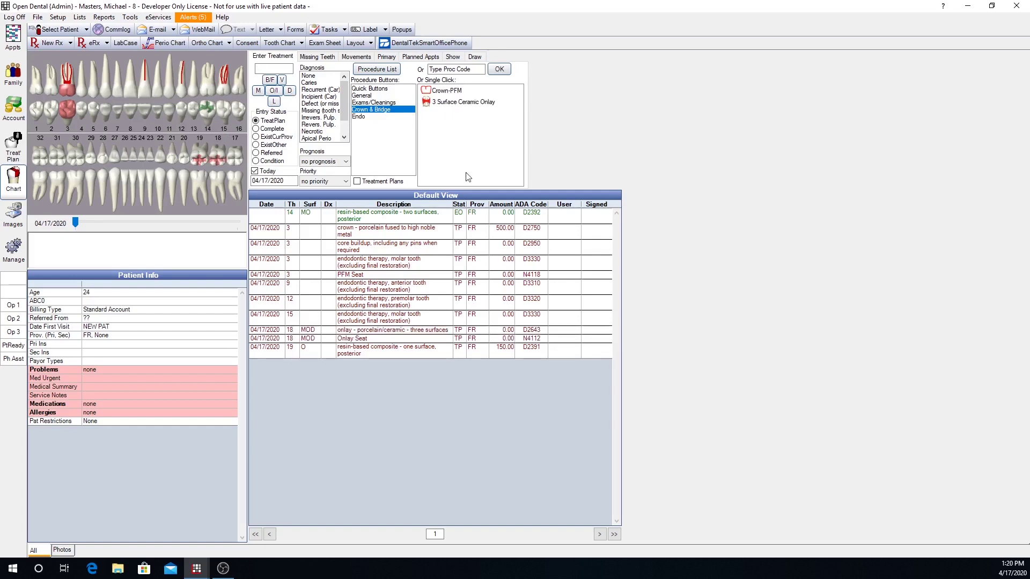
left_click_drag(355, 331, 354, 341)
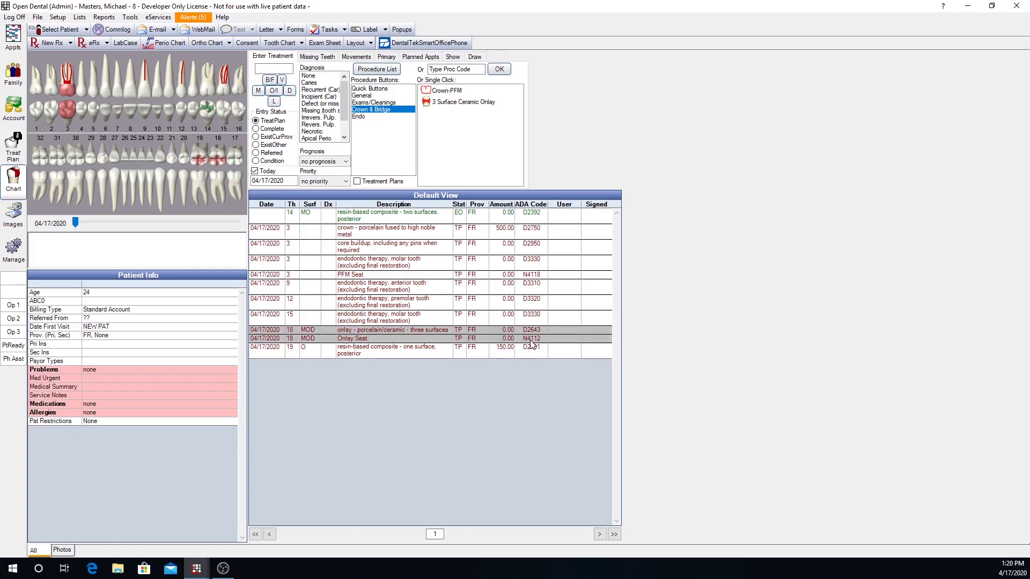
right_click(445, 333)
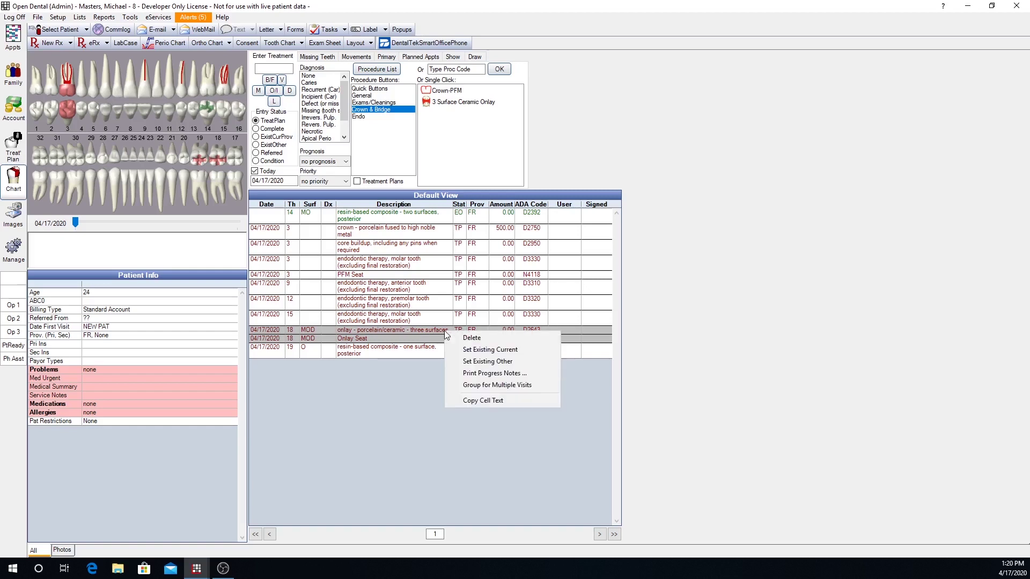
left_click(478, 384)
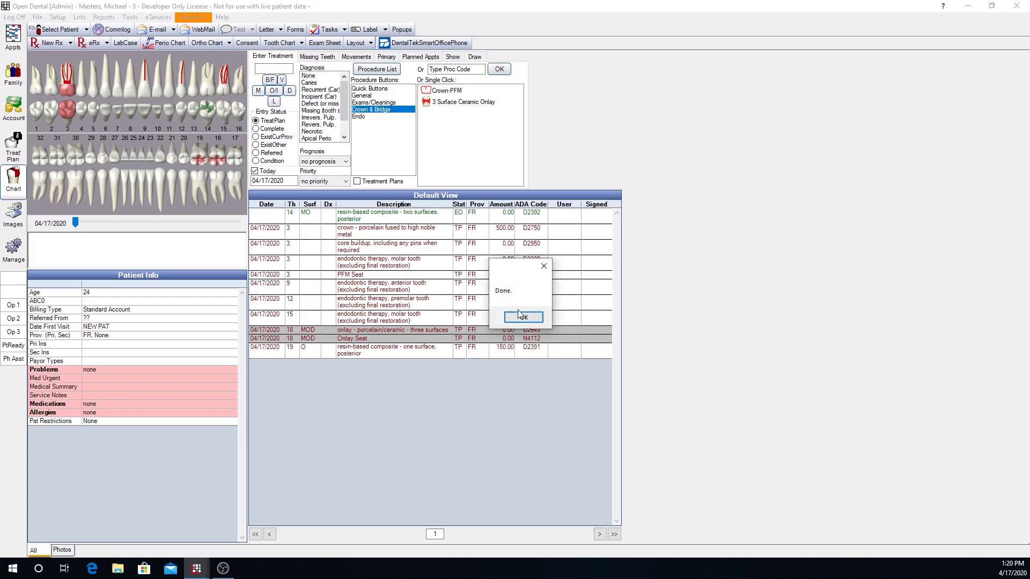
left_click(519, 315)
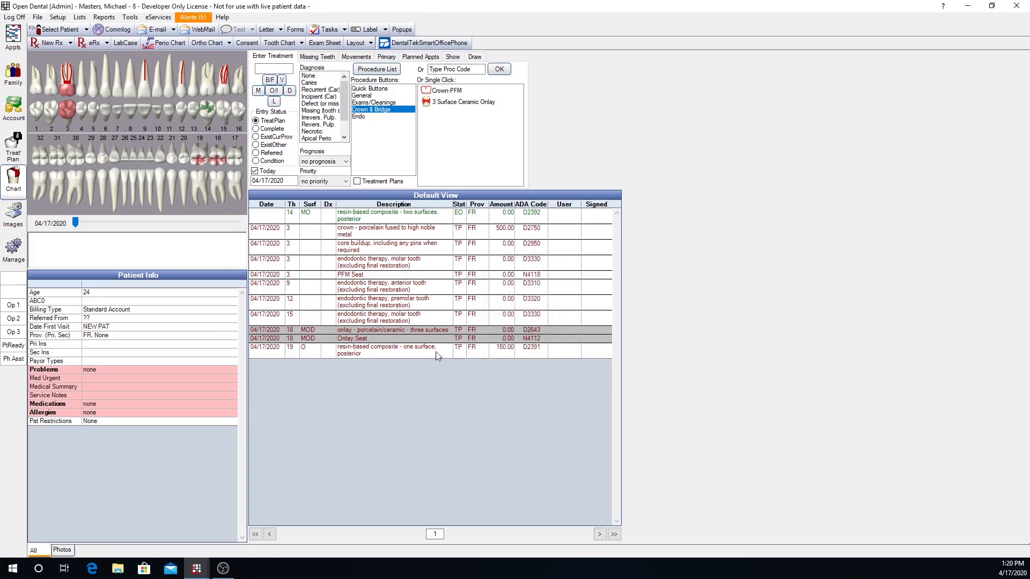
left_click(391, 332)
right_click(404, 336)
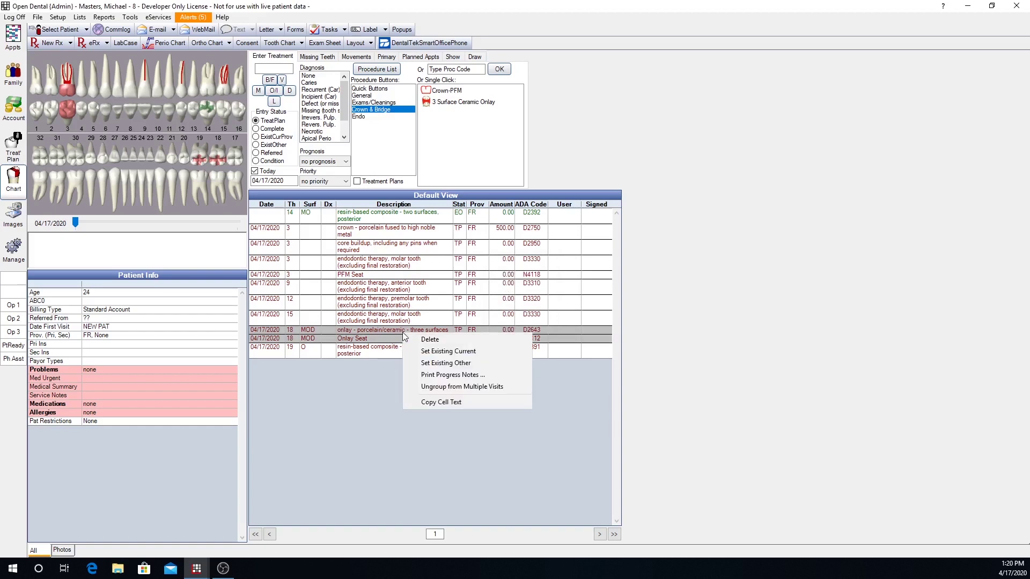
left_click(433, 387)
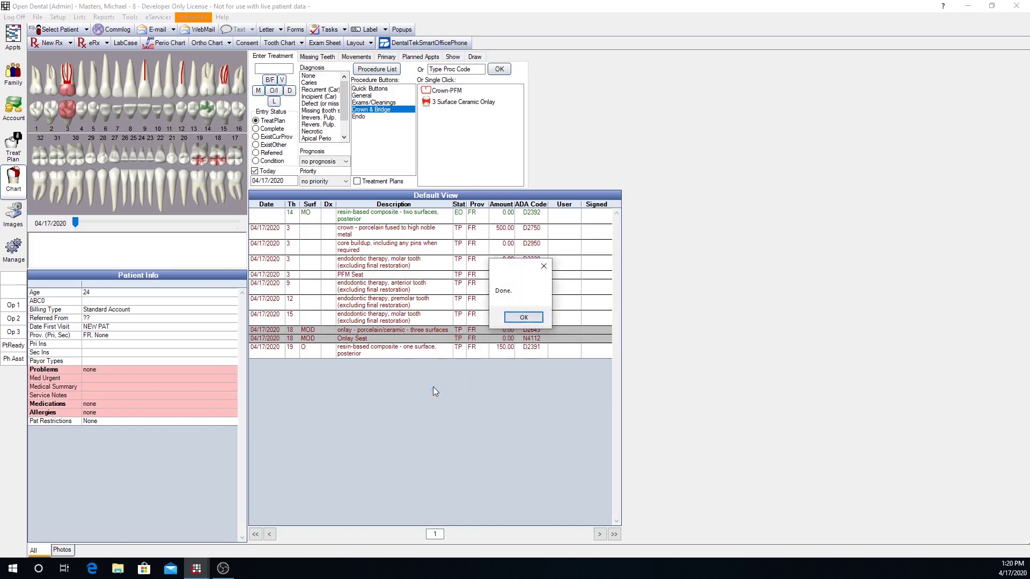
left_click(523, 318)
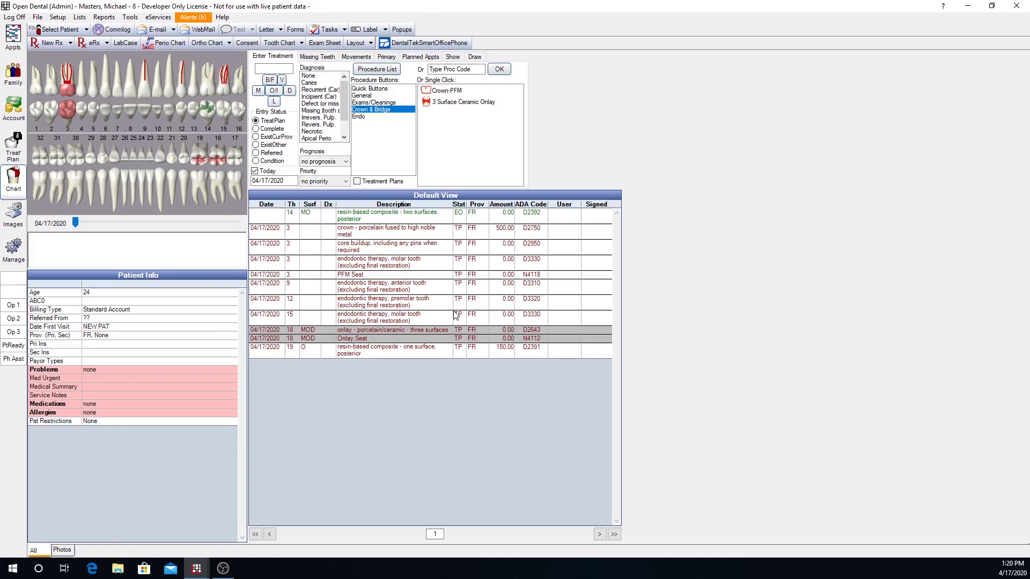
Open Setup > Auto Codes and select the Composite auto code.
left_click(64, 20)
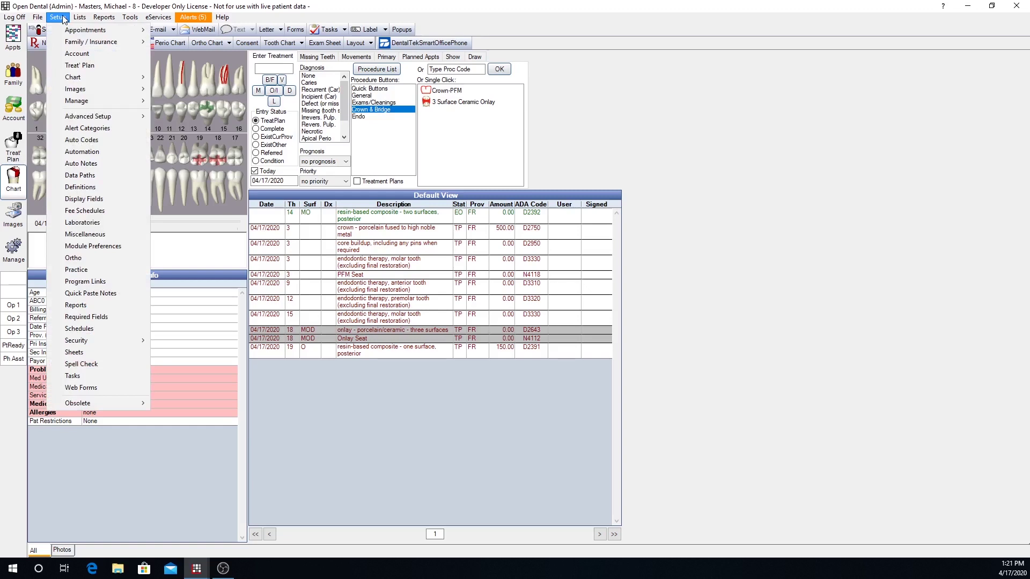
left_click(81, 141)
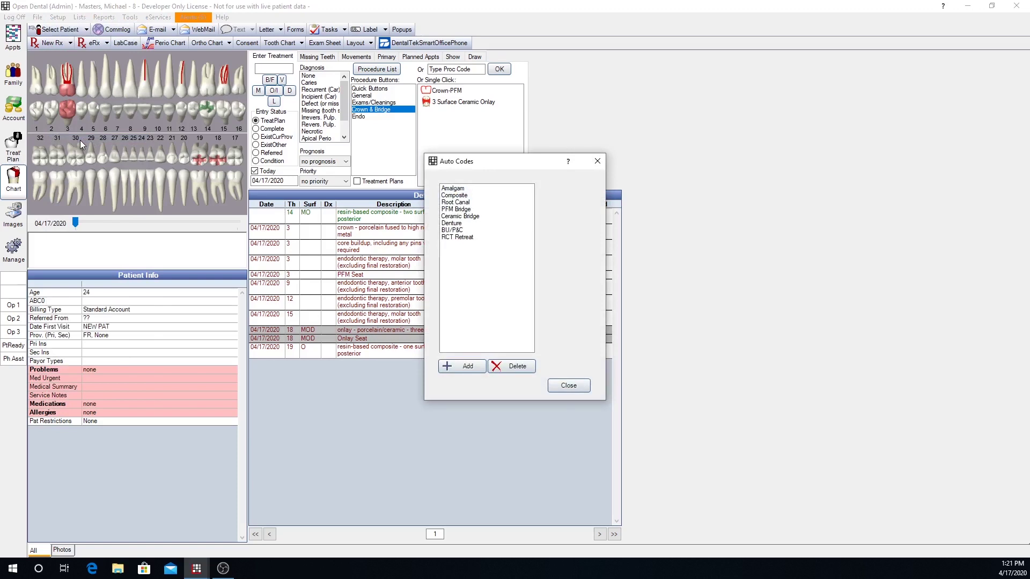
left_click(457, 196)
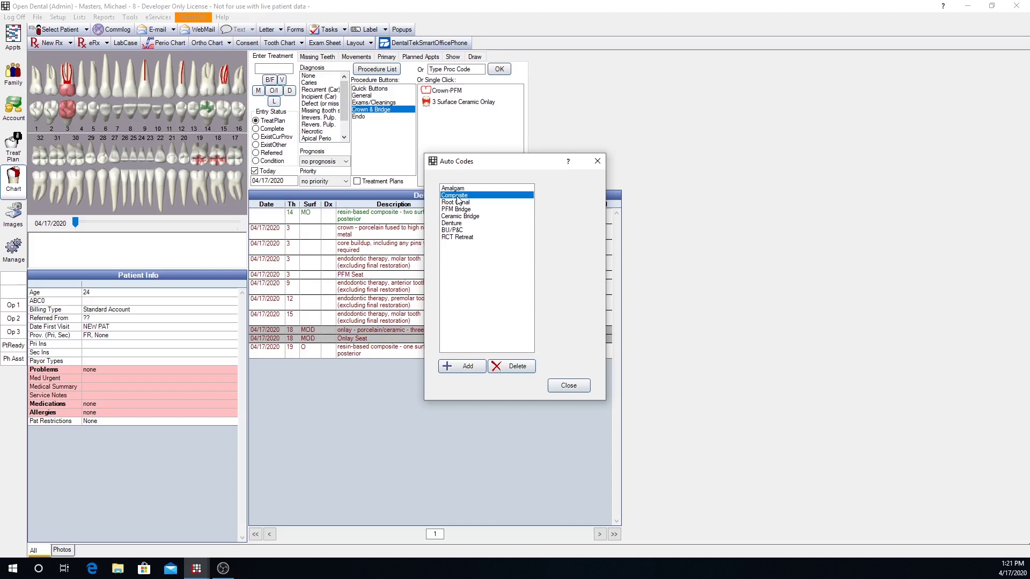
double_click(458, 196)
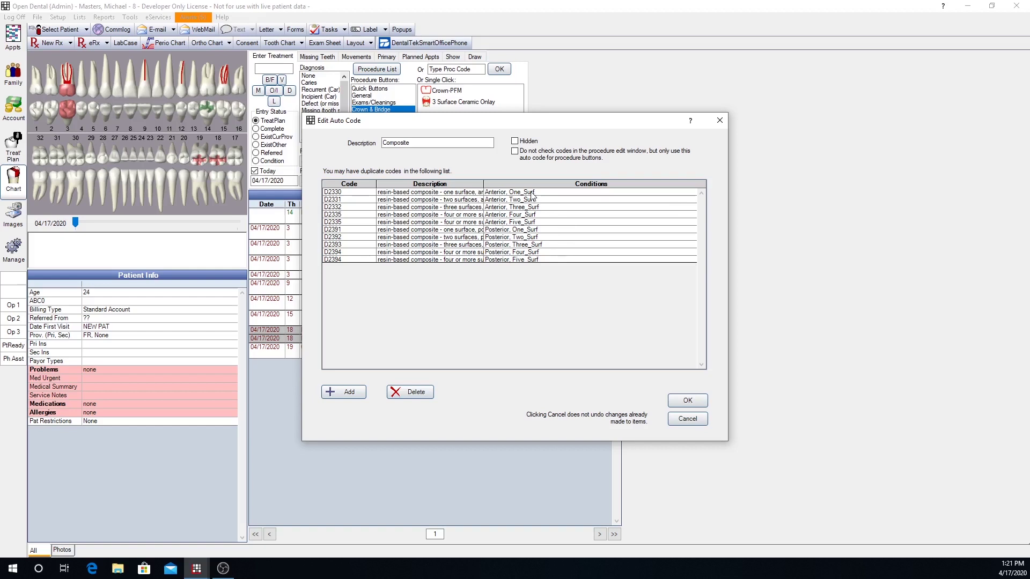
left_click(488, 195)
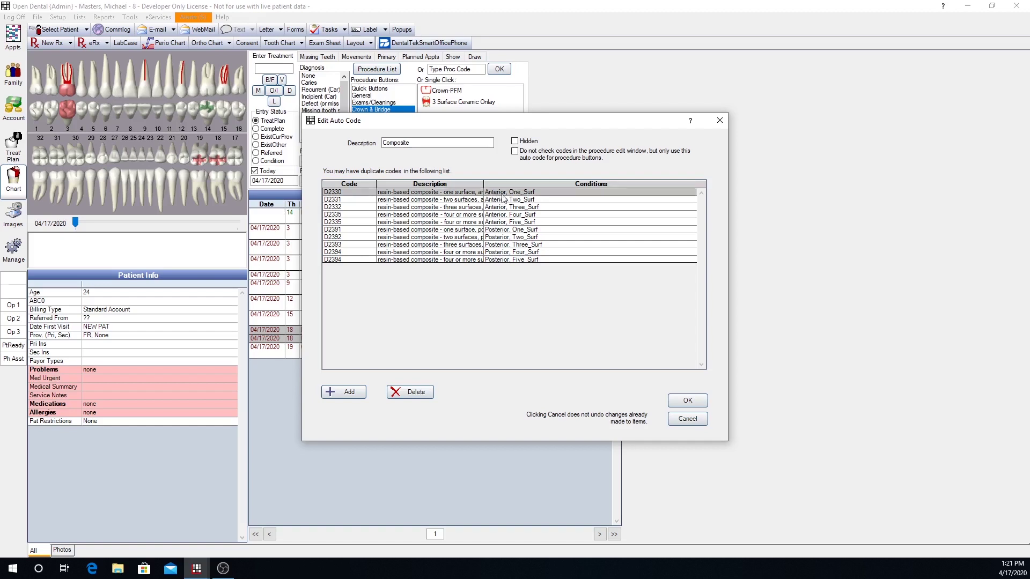
left_click(530, 203)
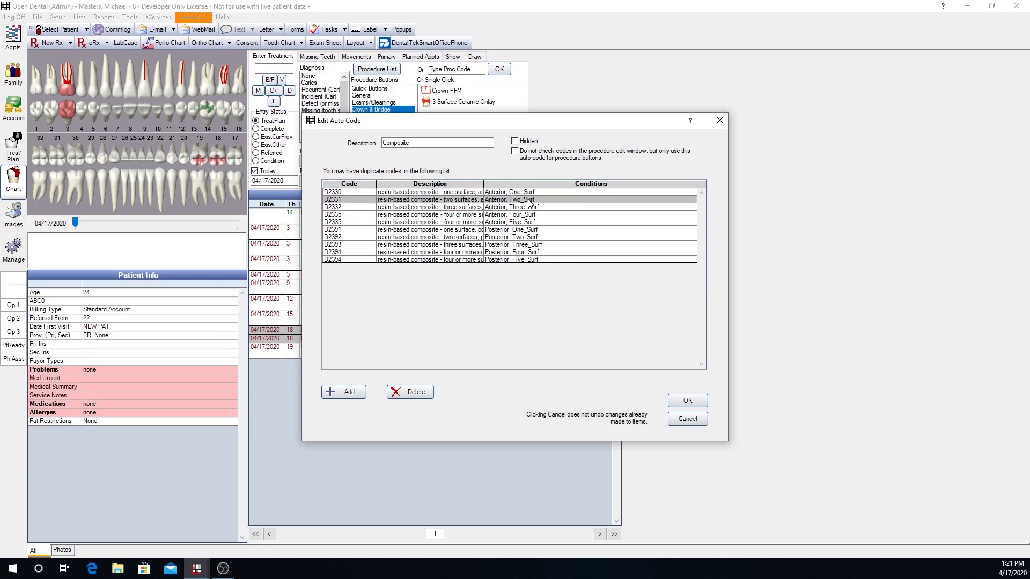
left_click(527, 207)
left_click(524, 215)
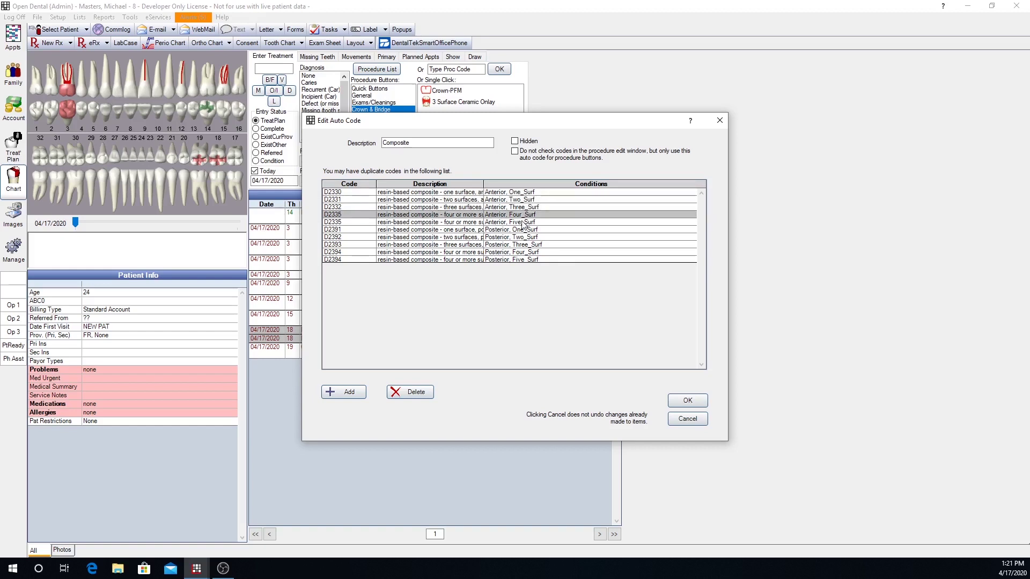
left_click(523, 223)
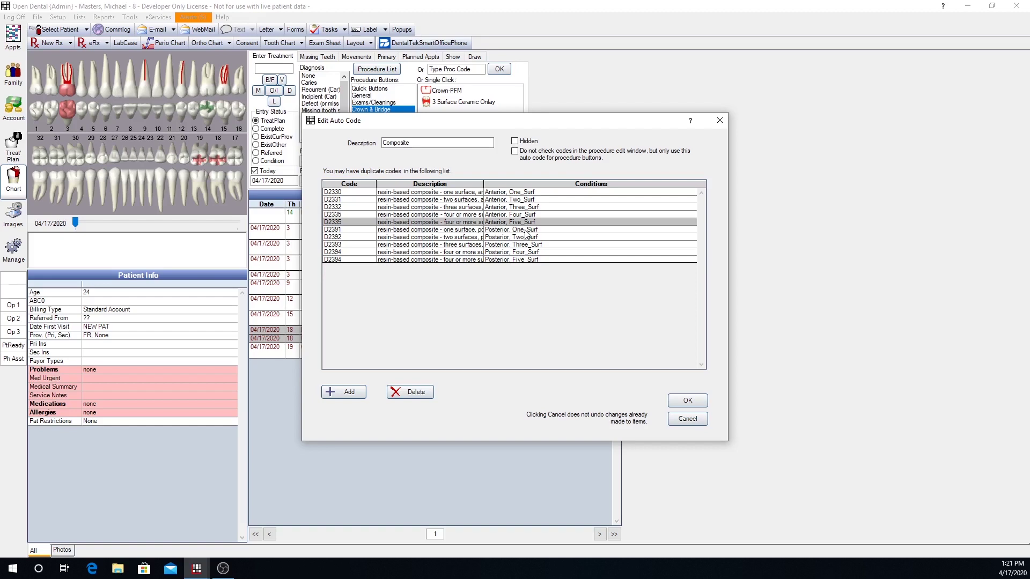
left_click(525, 231)
left_click(522, 238)
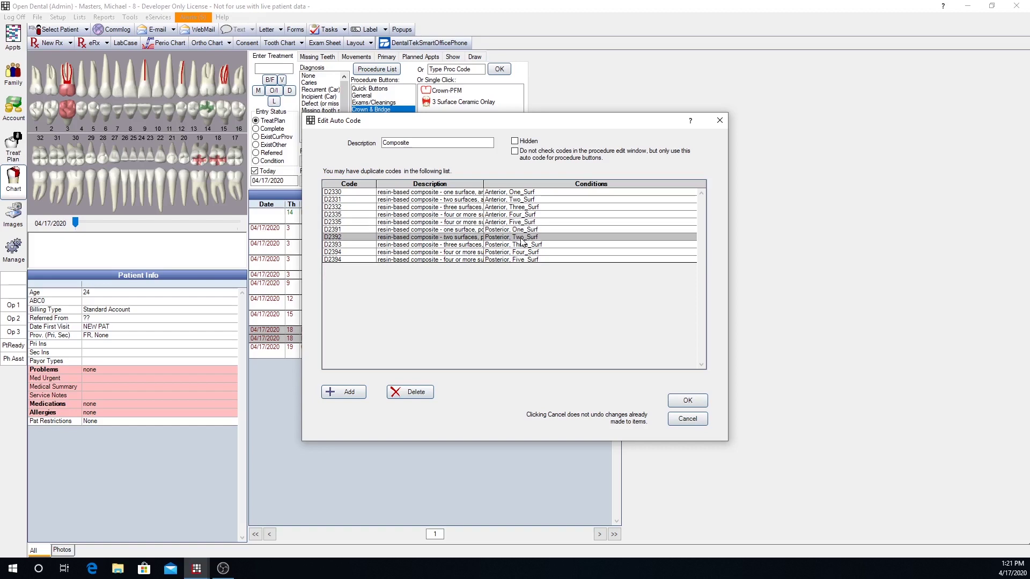
left_click(523, 245)
left_click(525, 252)
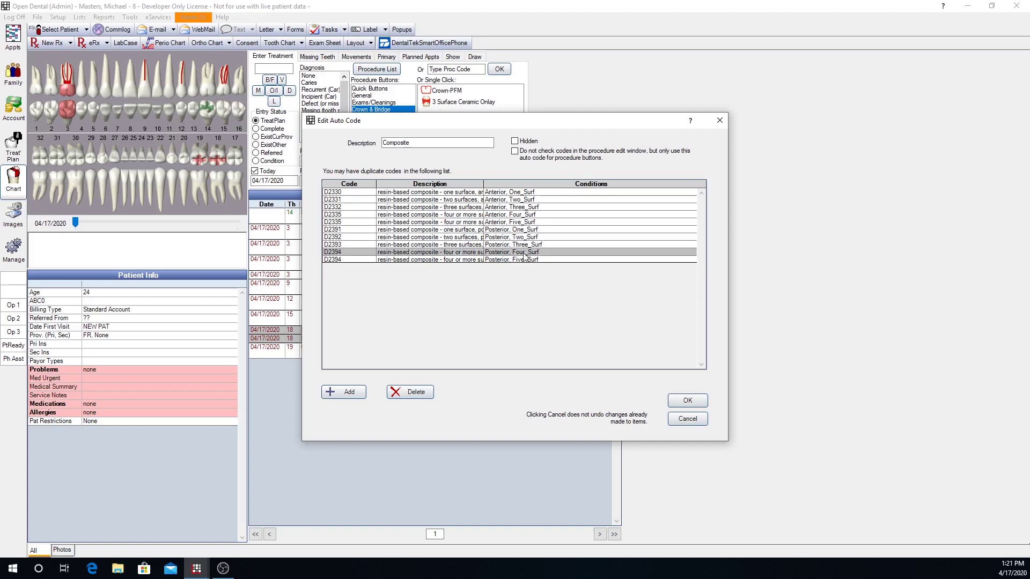
left_click(526, 260)
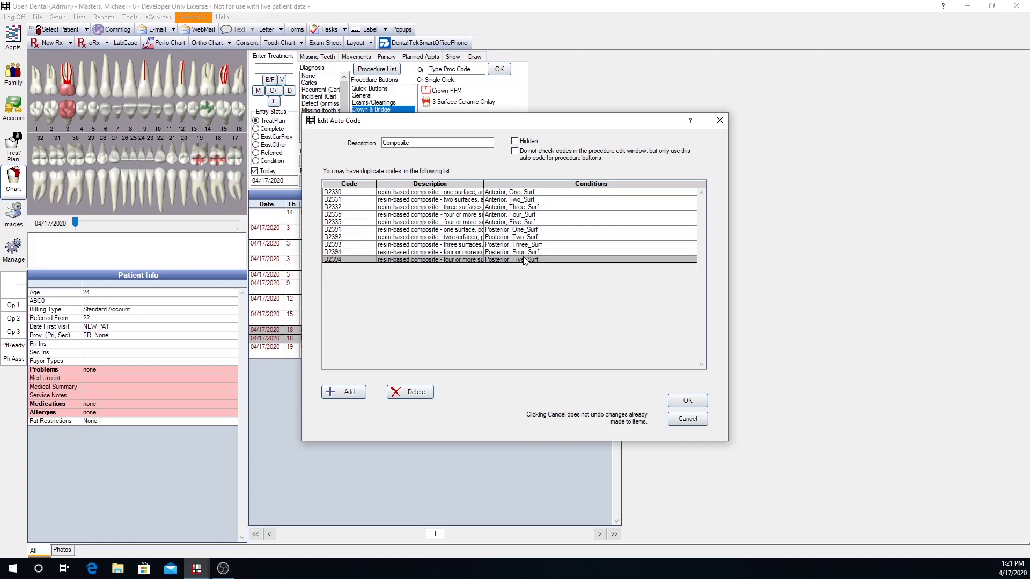
left_click(689, 402)
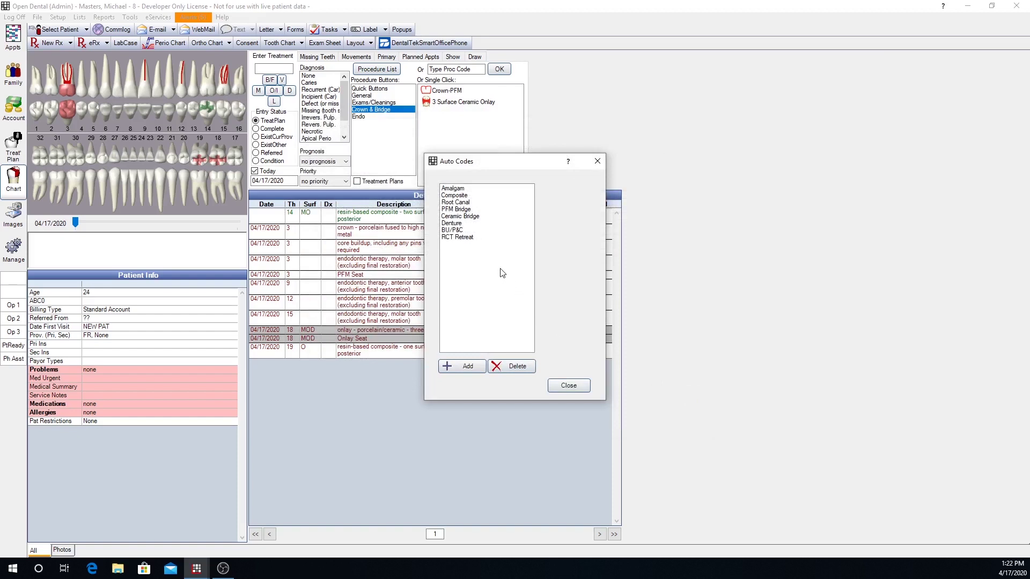
left_click(467, 203)
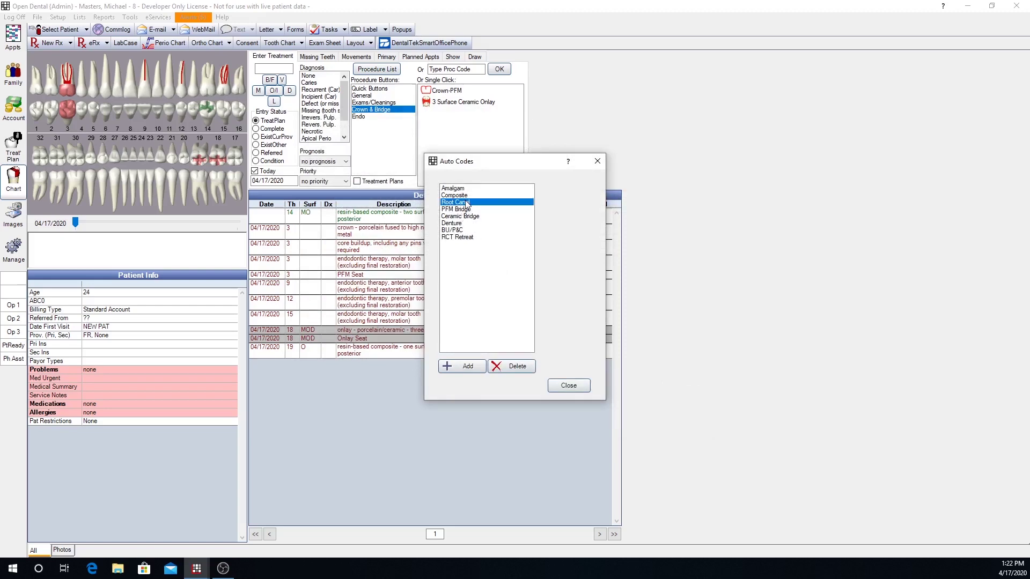
double_click(467, 203)
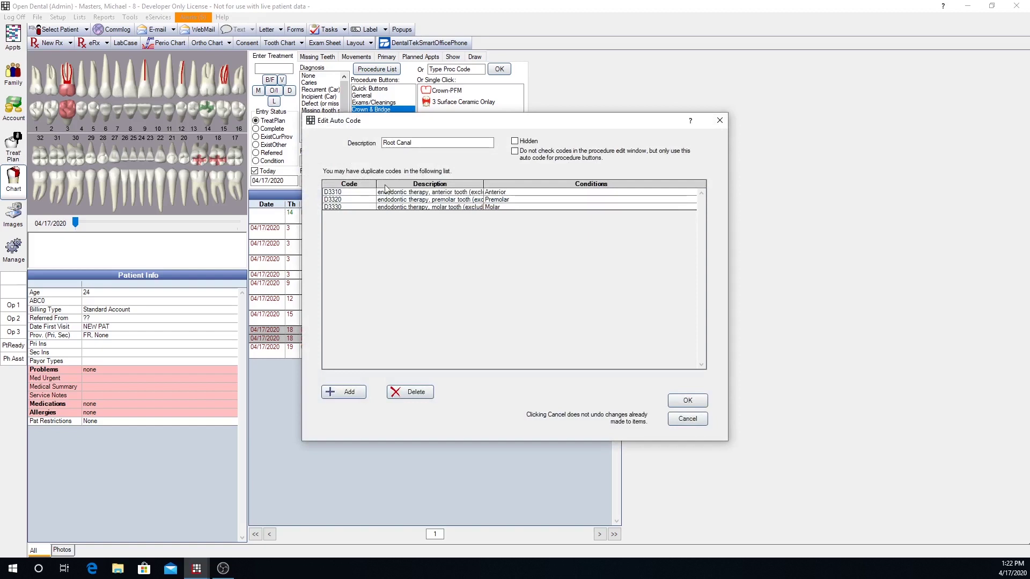
left_click(337, 194)
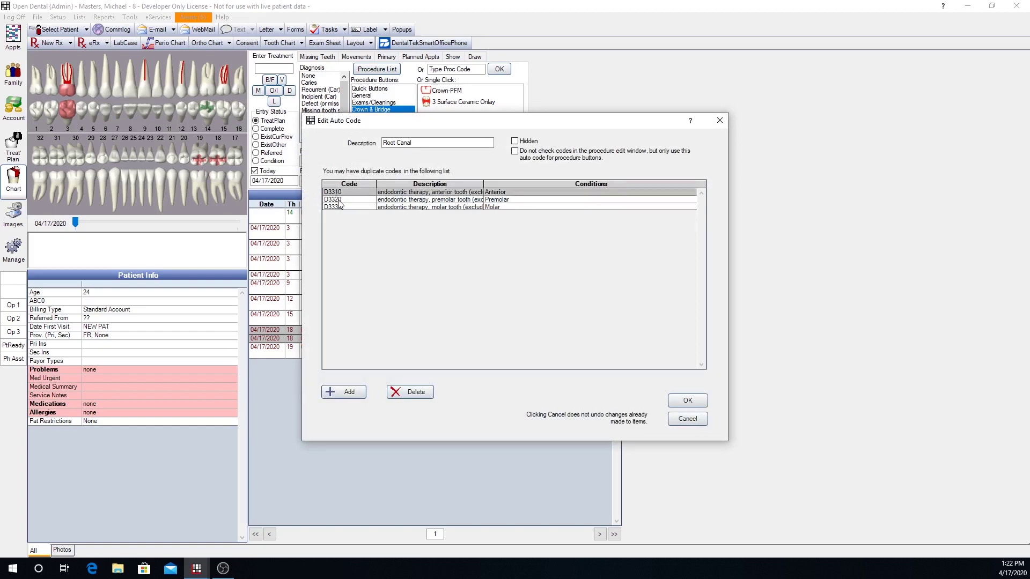
left_click(338, 199)
left_click(342, 207)
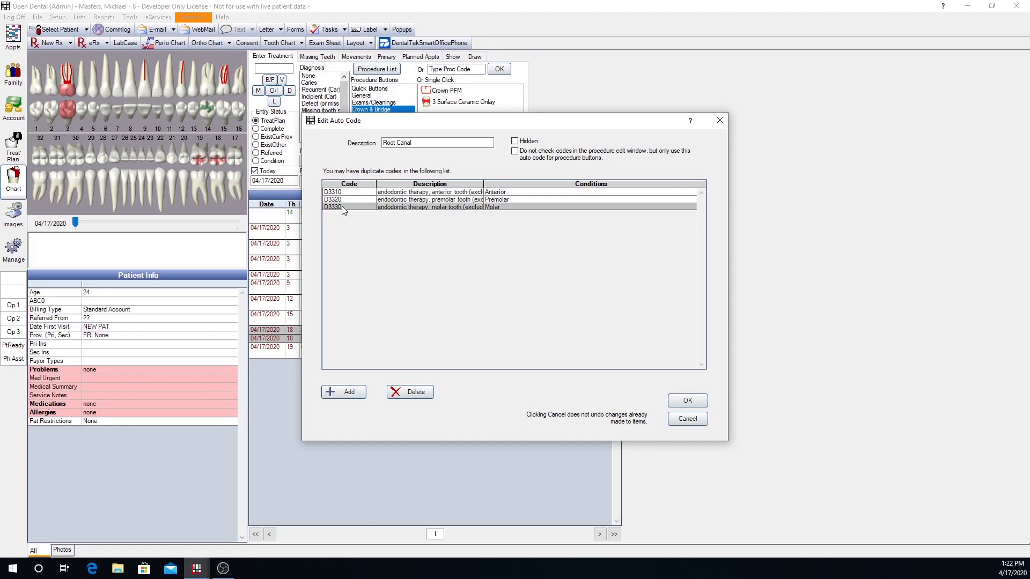
left_click(515, 156)
left_click(515, 151)
left_click(688, 402)
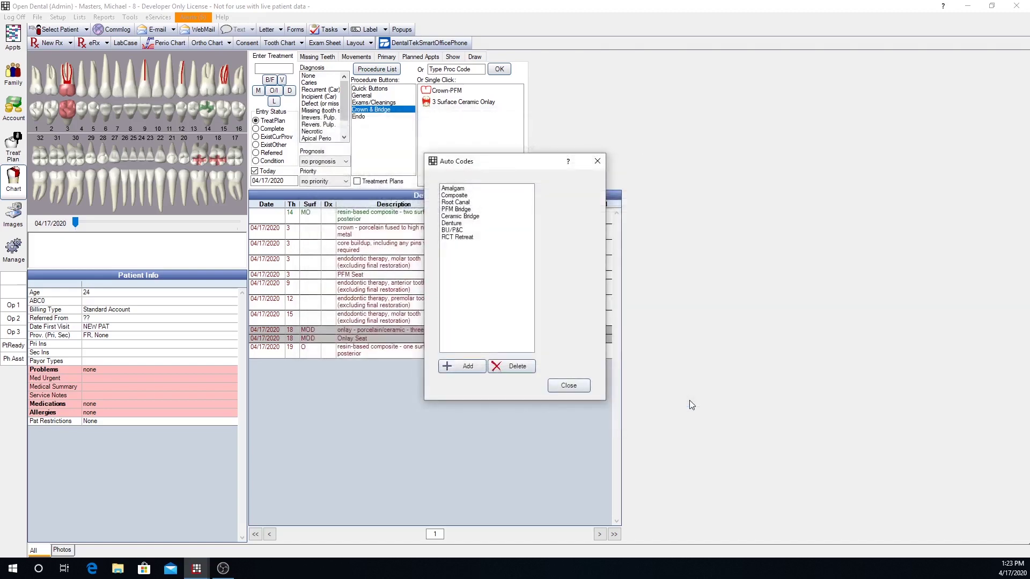
Add a new auto code with the description 'Immediate Denture'.
left_click(462, 370)
left_click(402, 142)
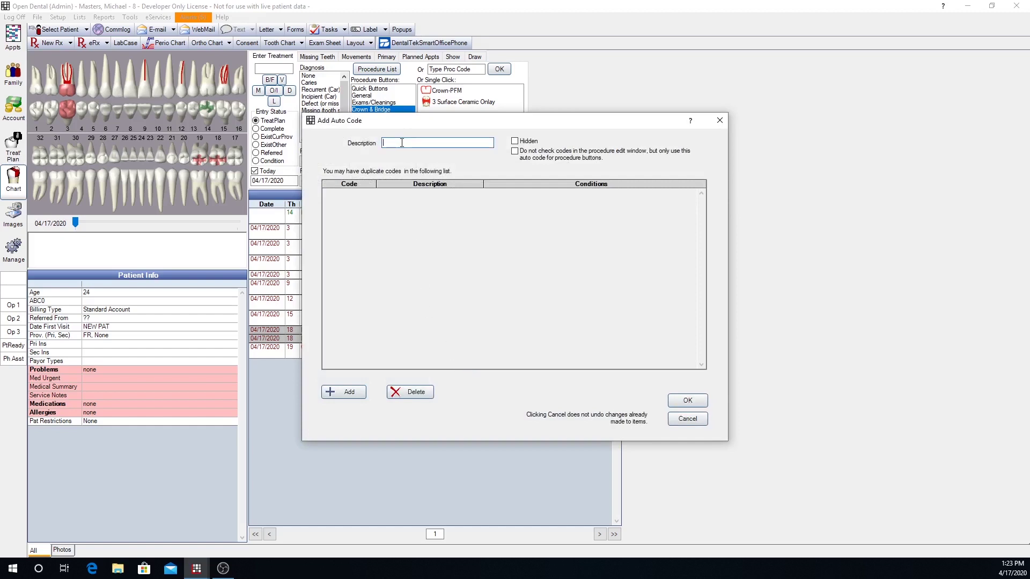
type("Immediate Denture")
Add item D5130 immediate maxillary denture from the Dentures codes with condition Maxillary.
left_click(345, 392)
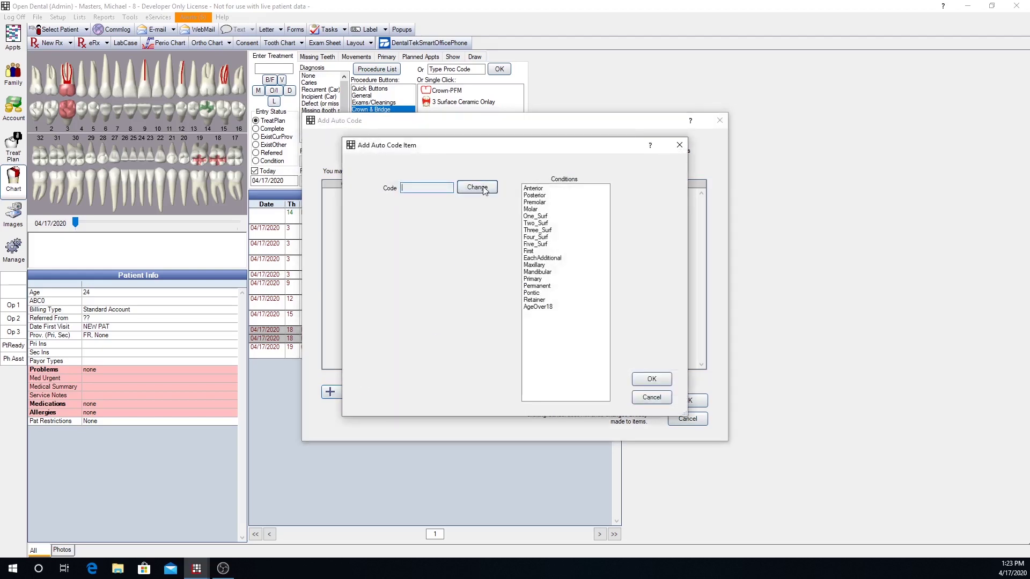
left_click(477, 188)
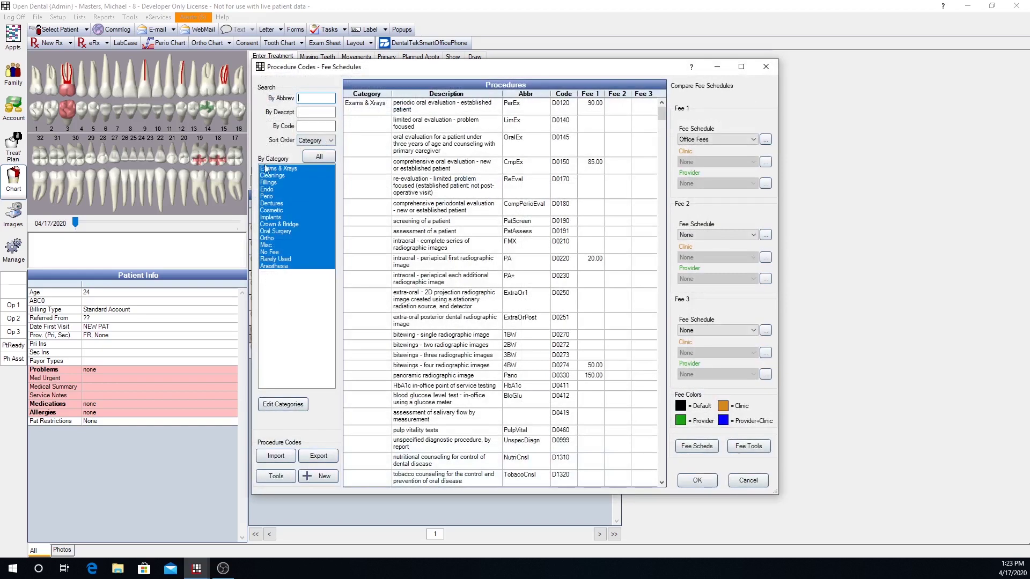
left_click(271, 204)
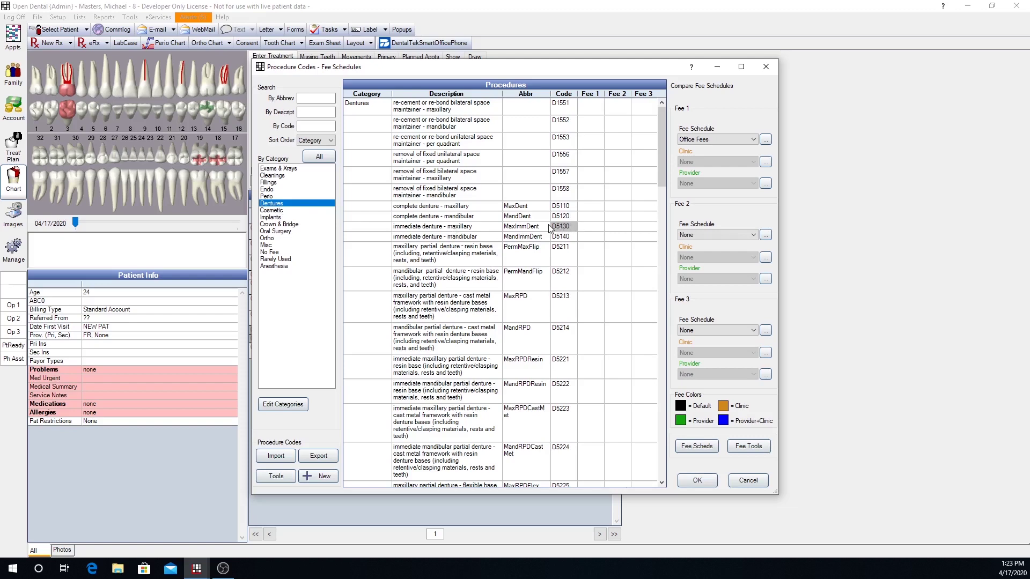
left_click(698, 484)
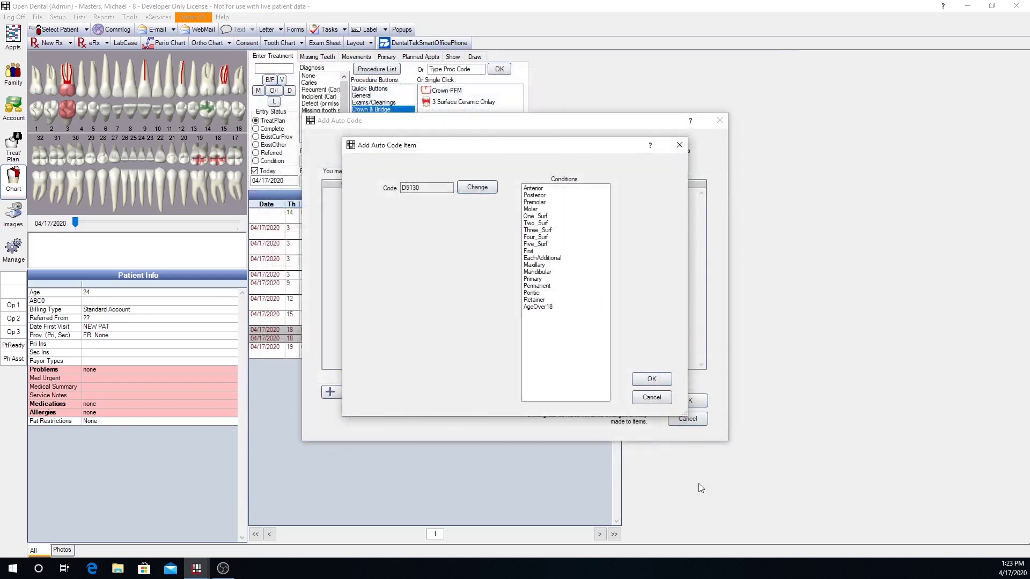
left_click(539, 266)
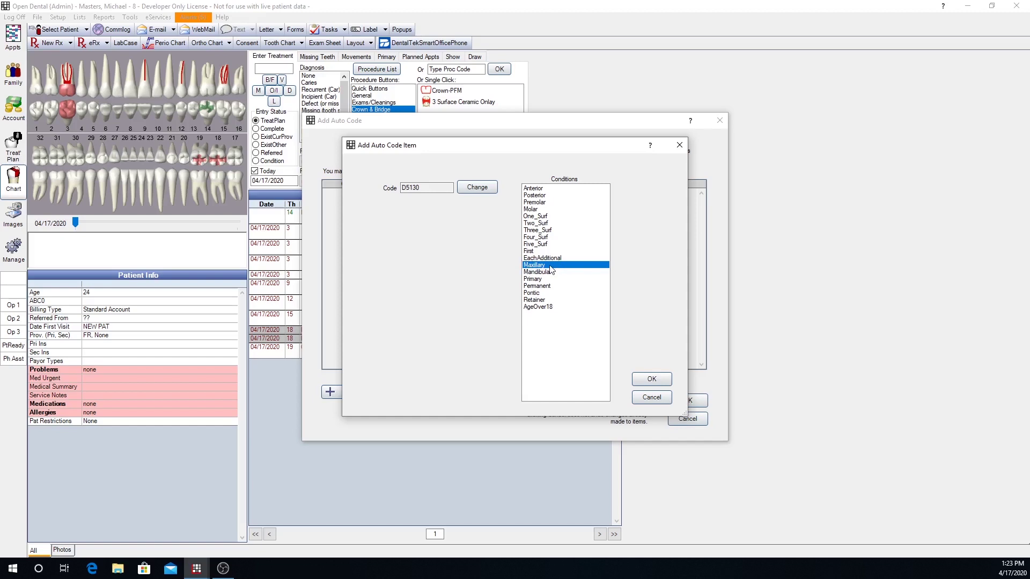
left_click(652, 380)
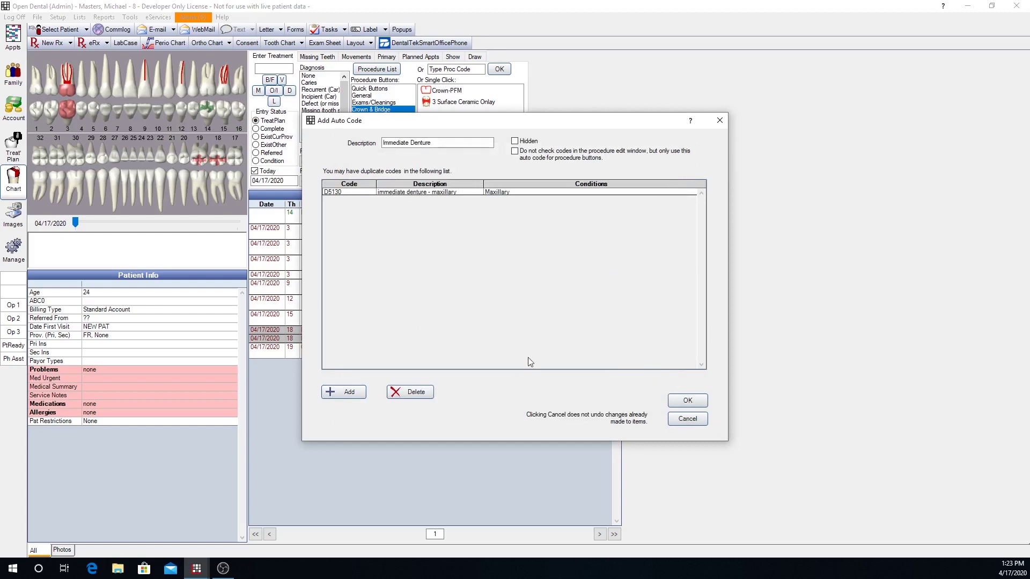
Add item D5140 immediate mandibular denture with condition Mandibular, then save the auto code.
left_click(349, 393)
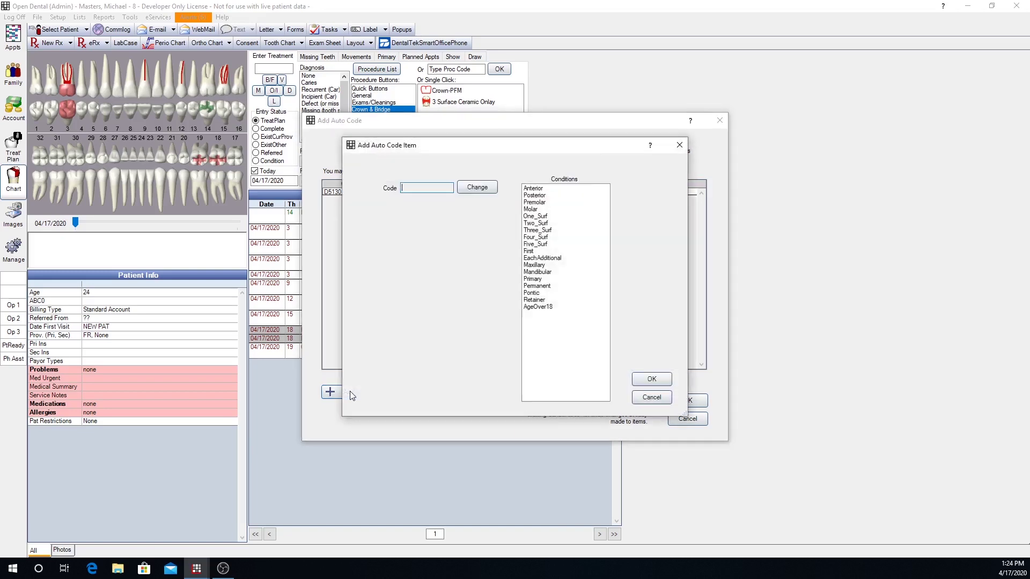
left_click(476, 187)
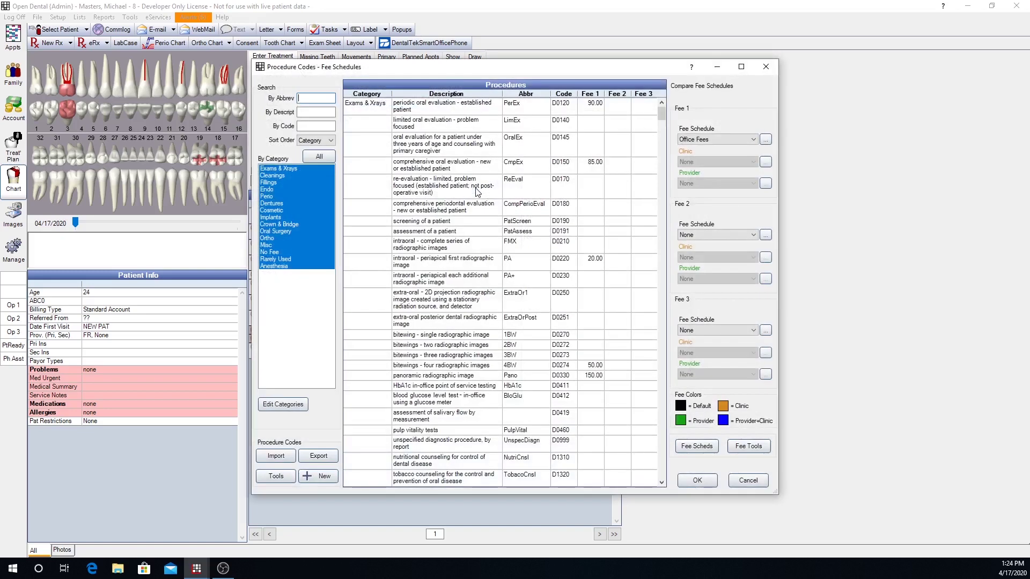
left_click(272, 204)
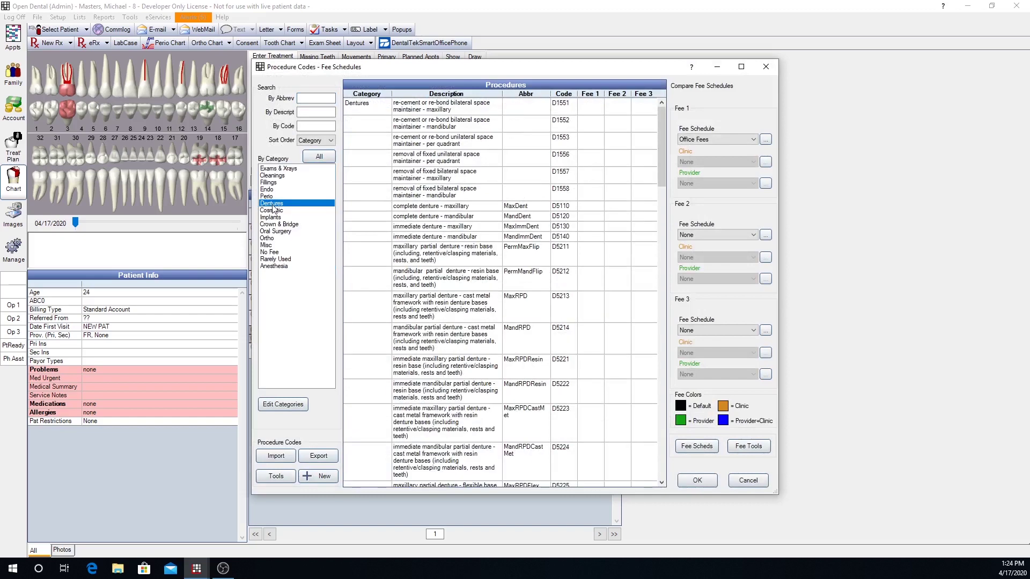
left_click(476, 237)
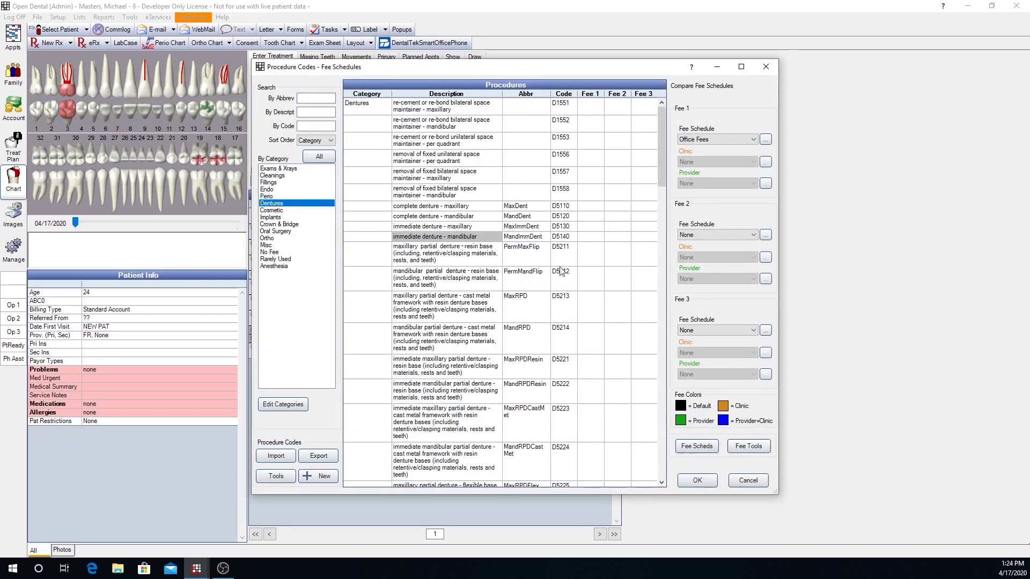
left_click(697, 480)
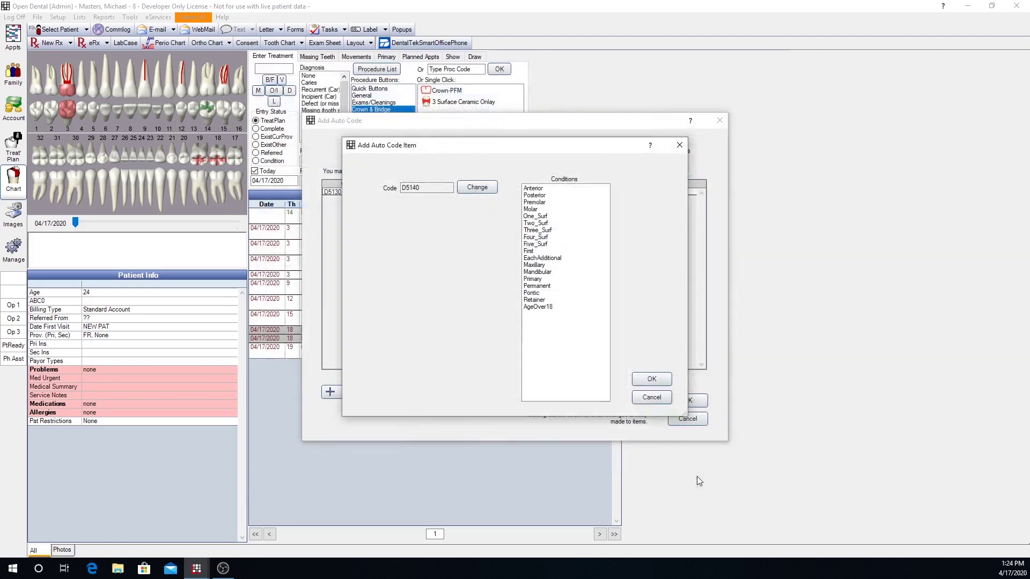
left_click(534, 272)
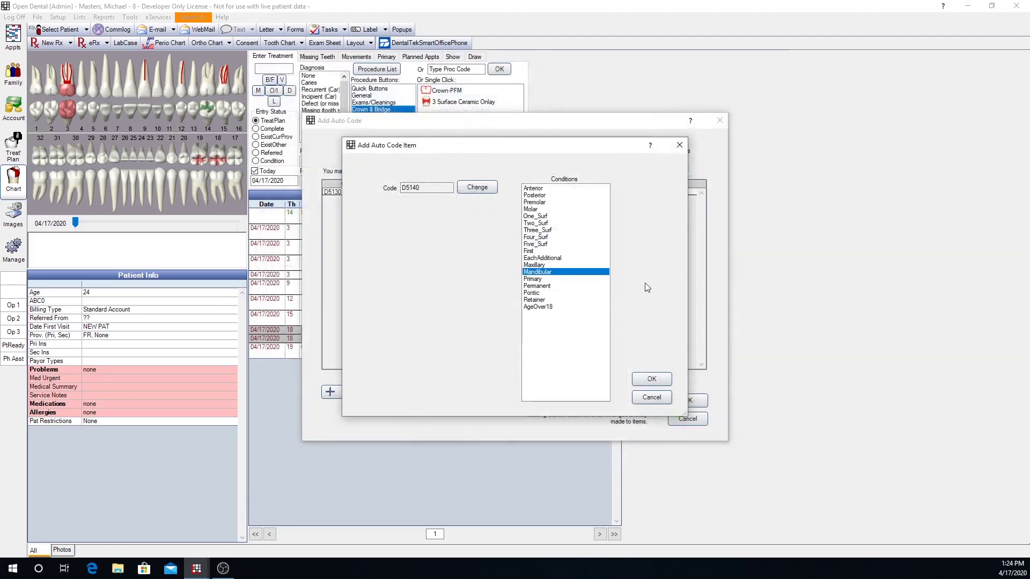
left_click(652, 379)
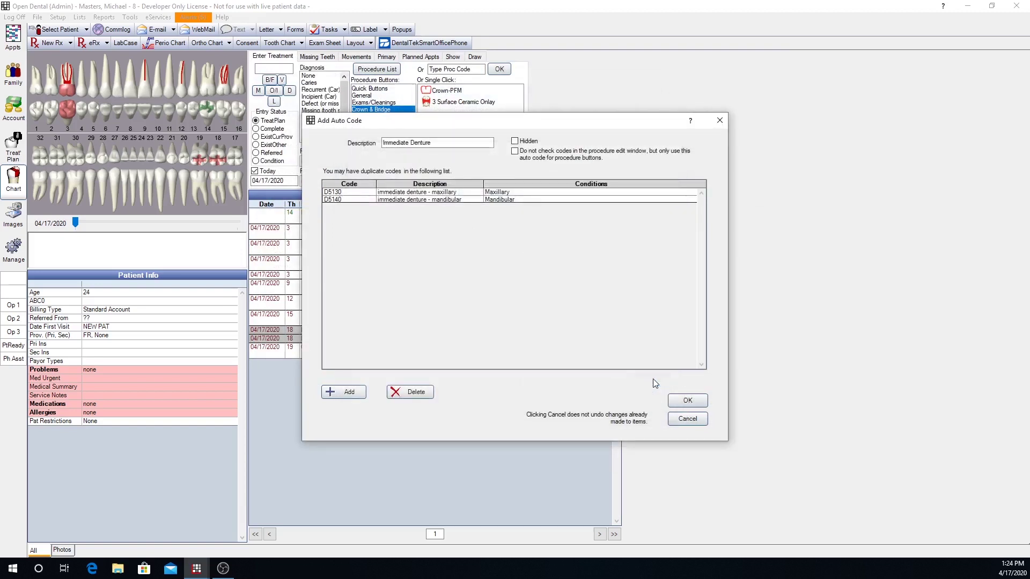
left_click(696, 402)
Check Immediate Denture in the Auto Codes list, then close the window.
left_click(480, 245)
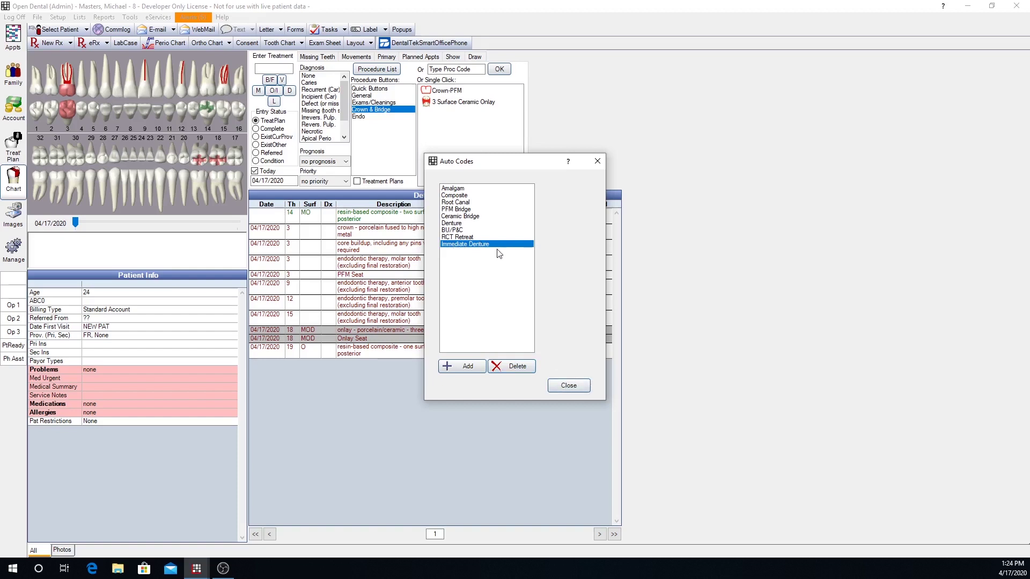
left_click(568, 386)
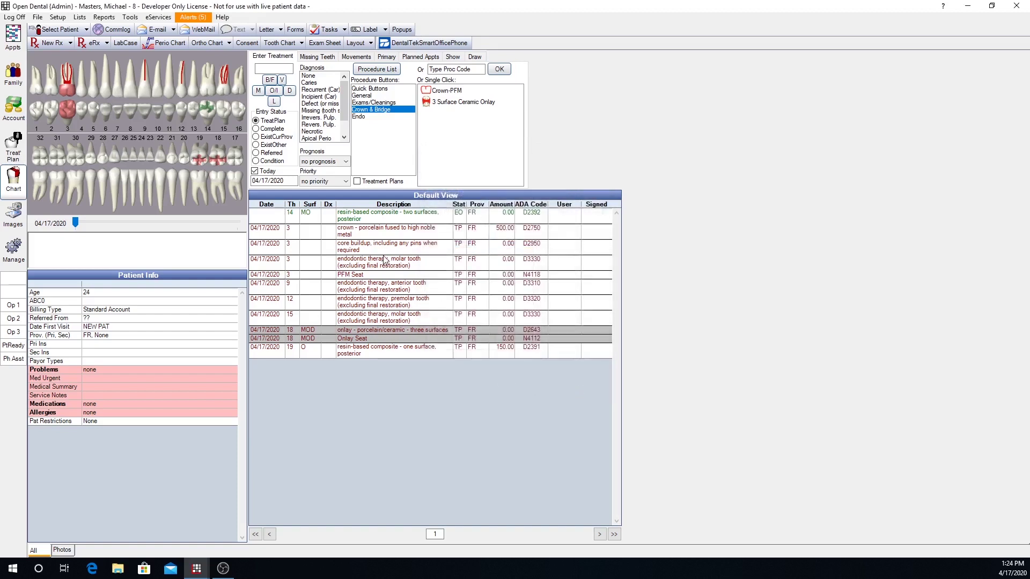
Add a procedure button category named 'Denture' in the Procedure Buttons setup.
left_click(61, 21)
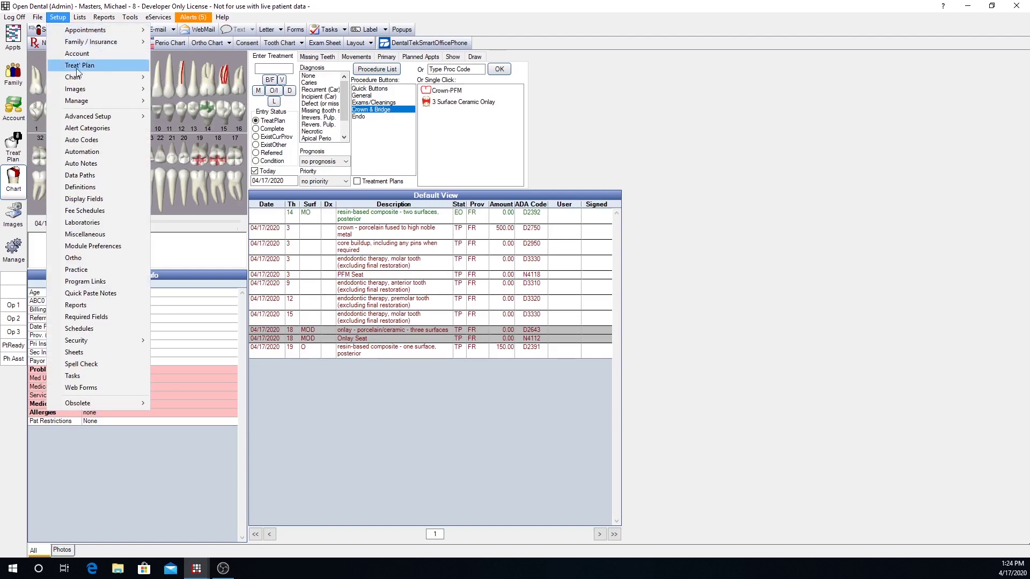
mouse_move(123, 78)
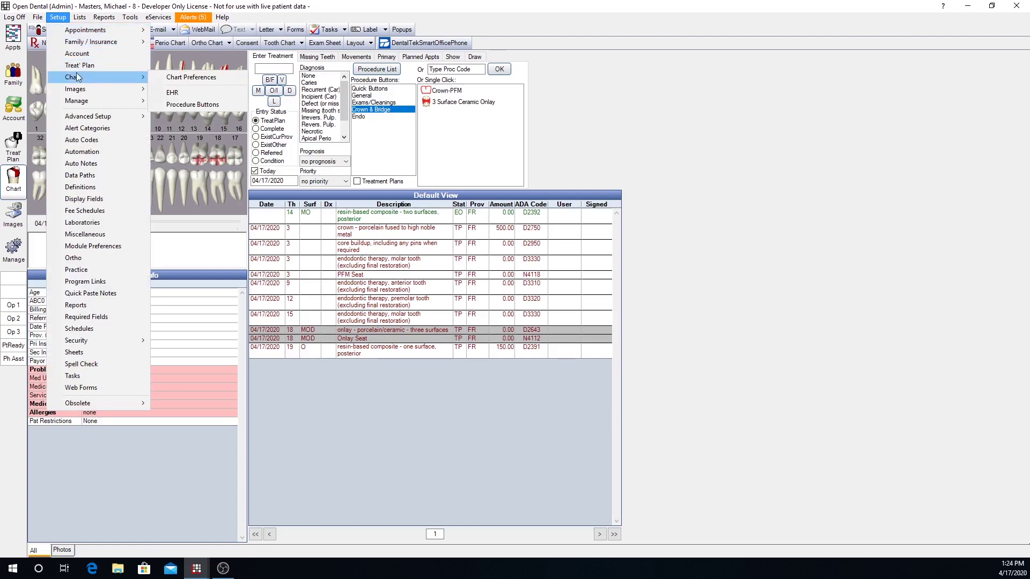
left_click(192, 105)
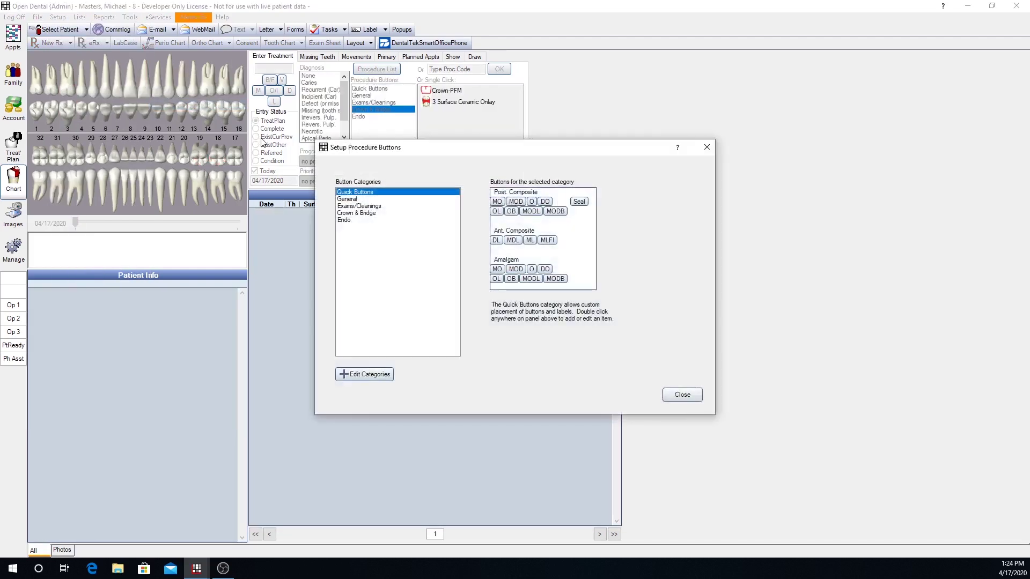
left_click(366, 375)
left_click(440, 417)
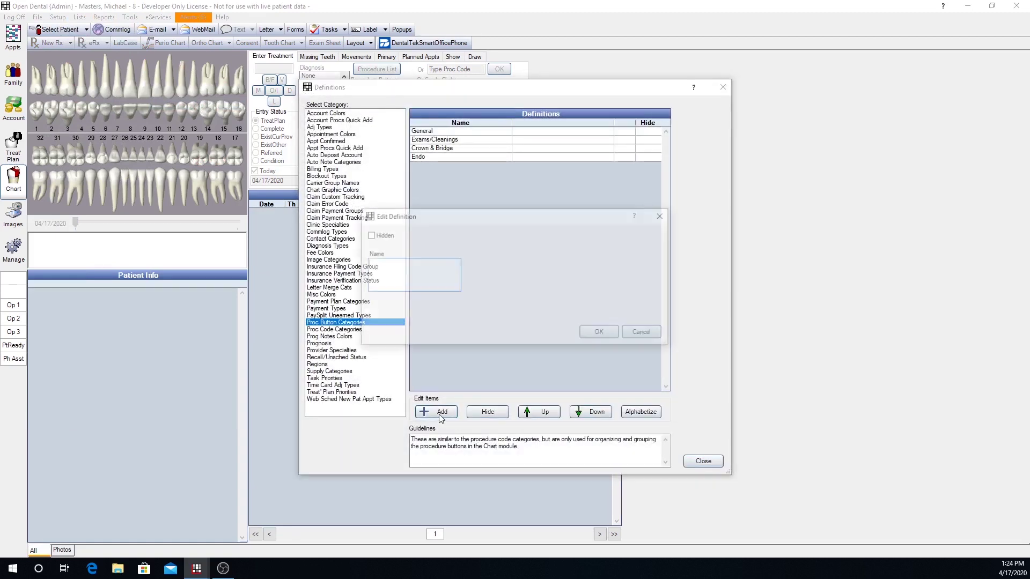
type("Denture")
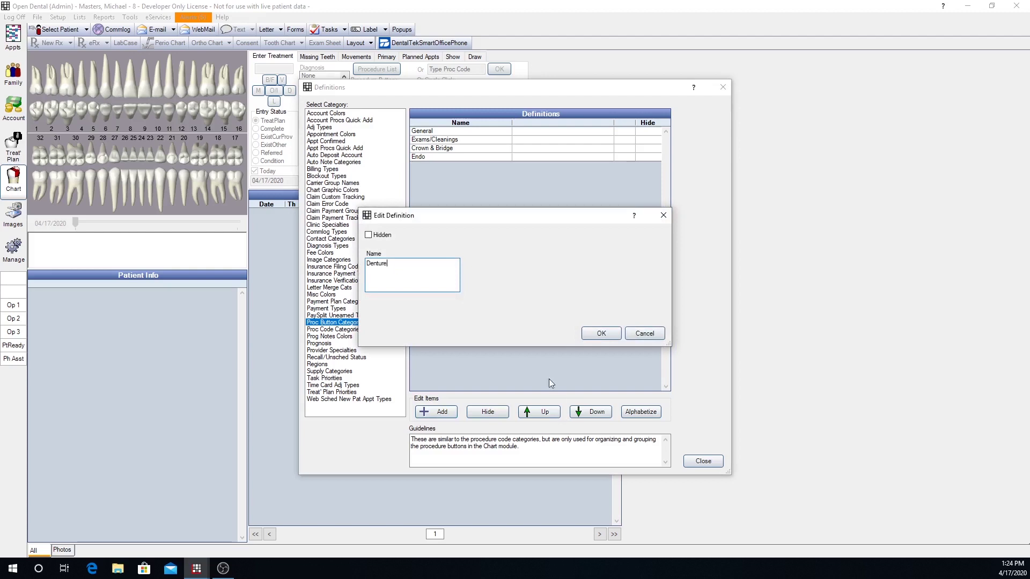
left_click(589, 332)
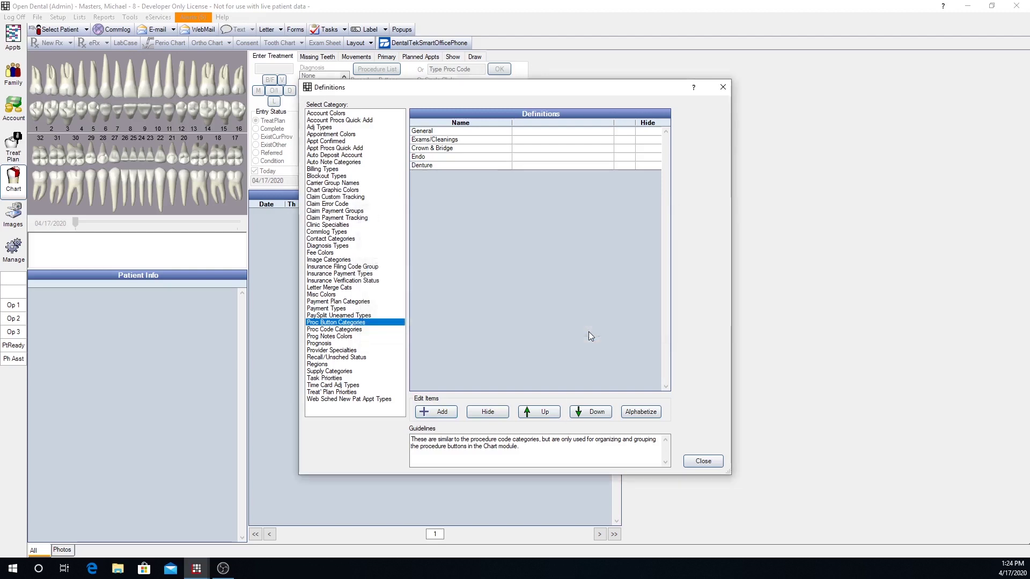
left_click(699, 463)
Create an 'Immediate Denture' button in Denture highlighting the Immediate Denture auto code.
left_click(349, 228)
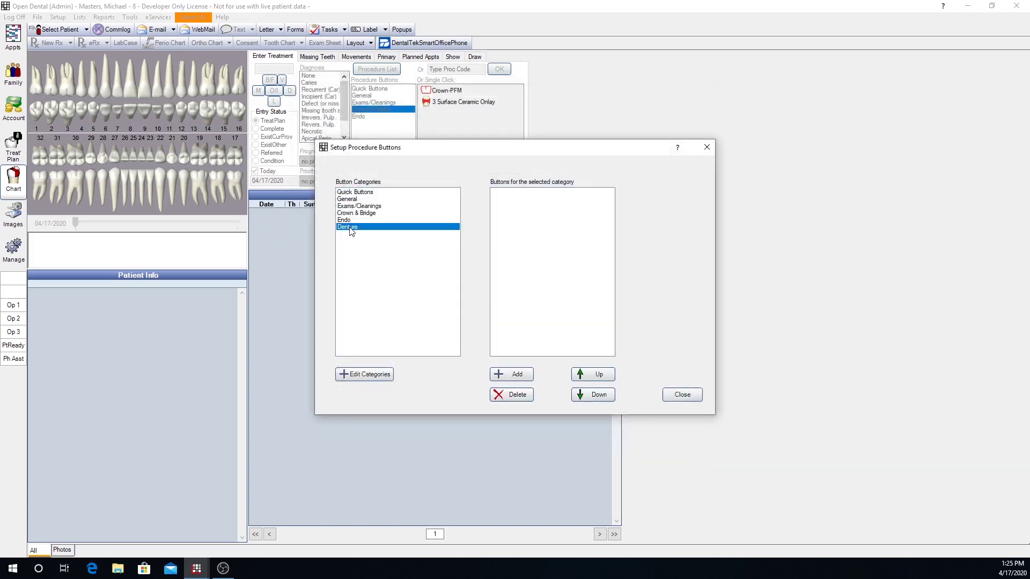
left_click(517, 375)
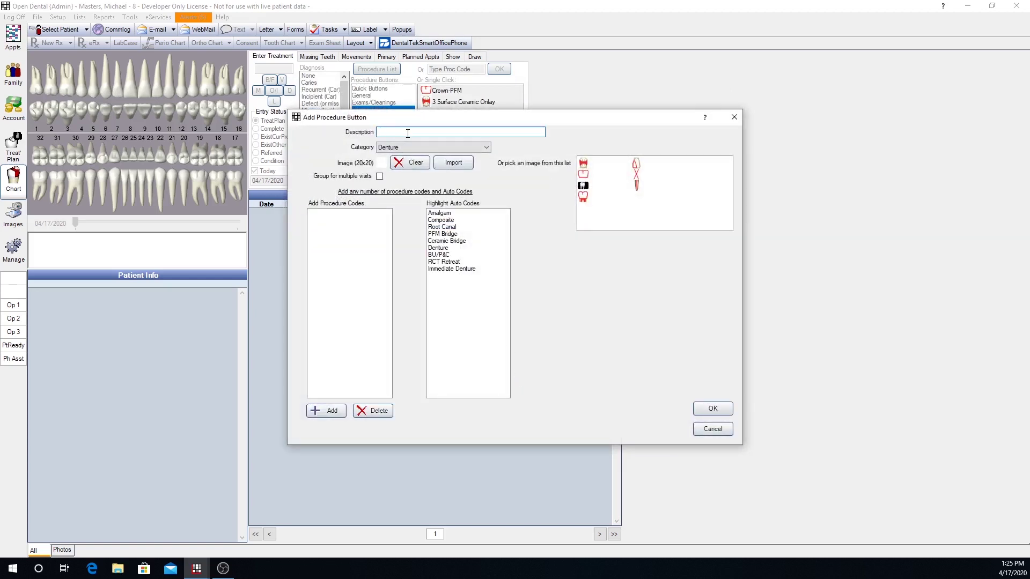
type("Immediate Denture")
left_click(451, 269)
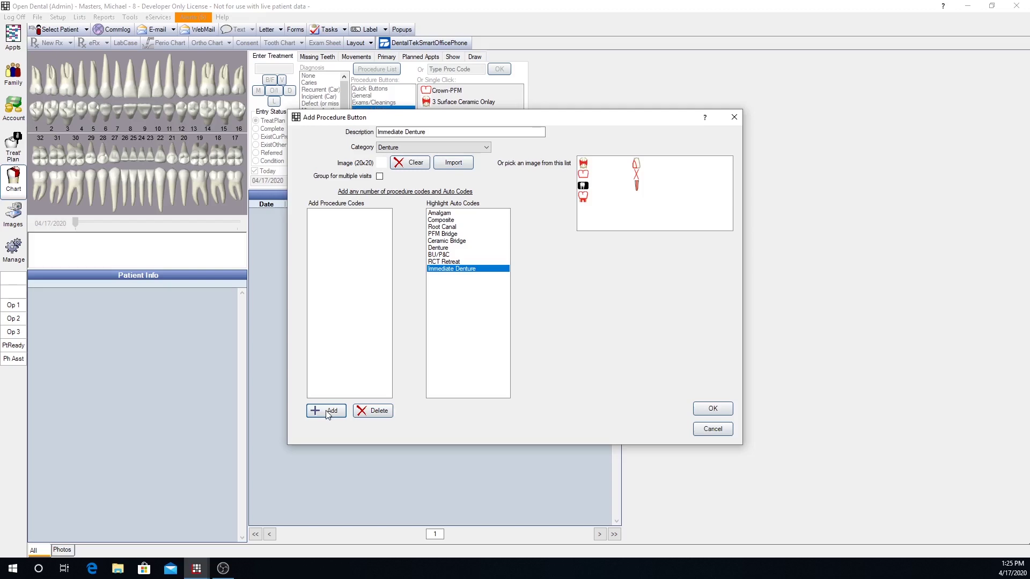
left_click(327, 411)
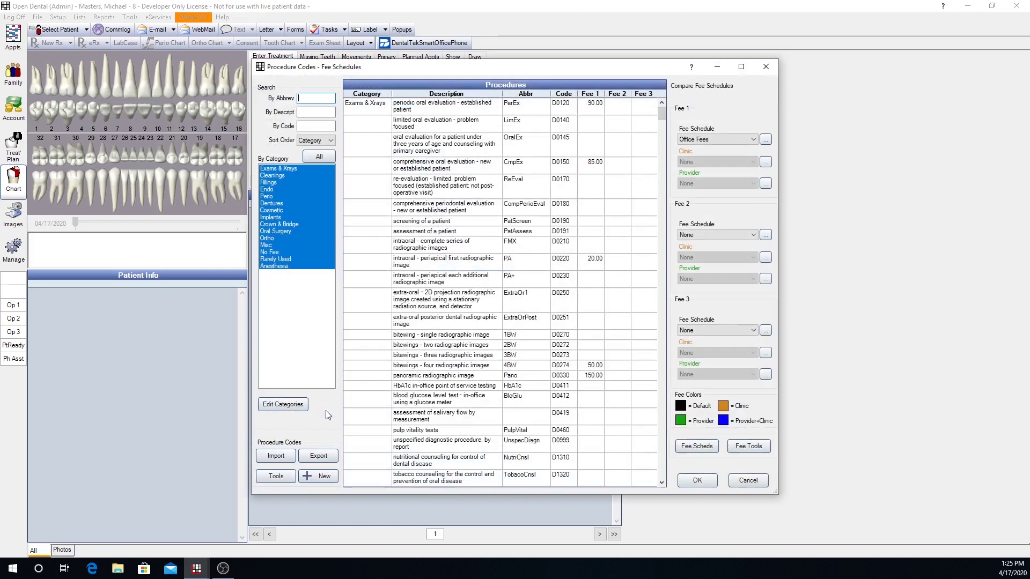
Attach the No Fee code N4120 Denture Deliver to the Immediate Denture button.
left_click(276, 253)
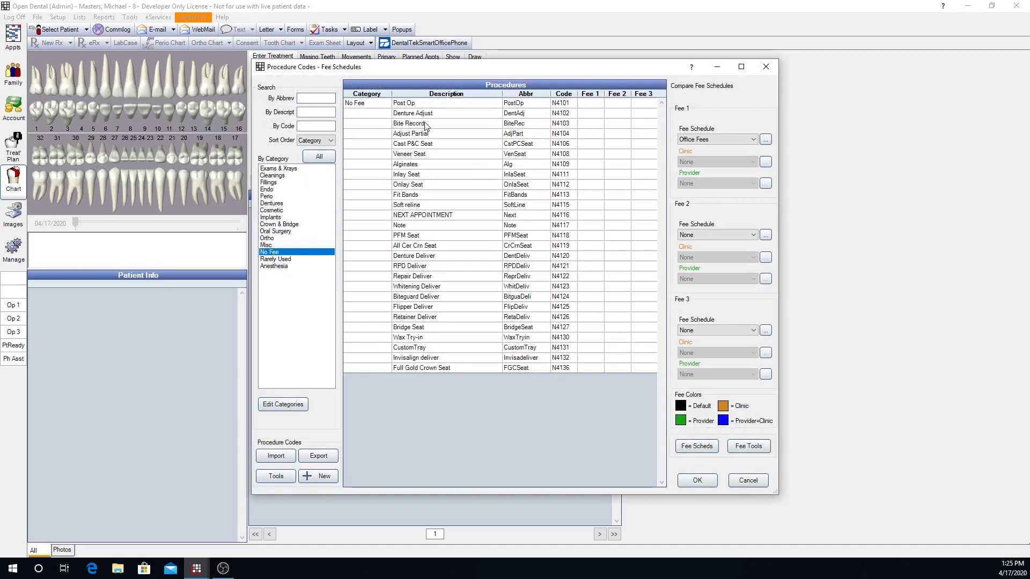
left_click(417, 256)
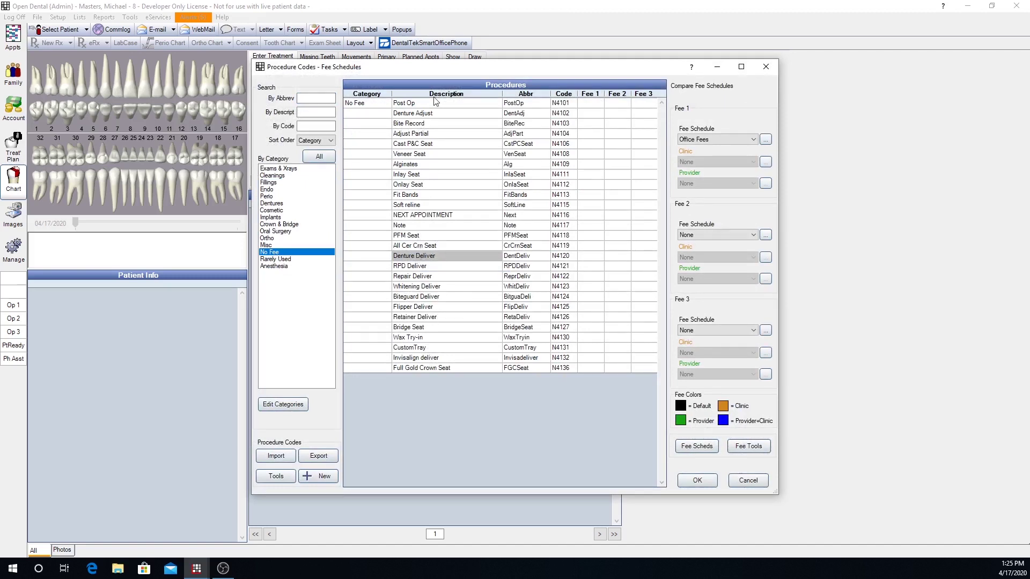
left_click(697, 480)
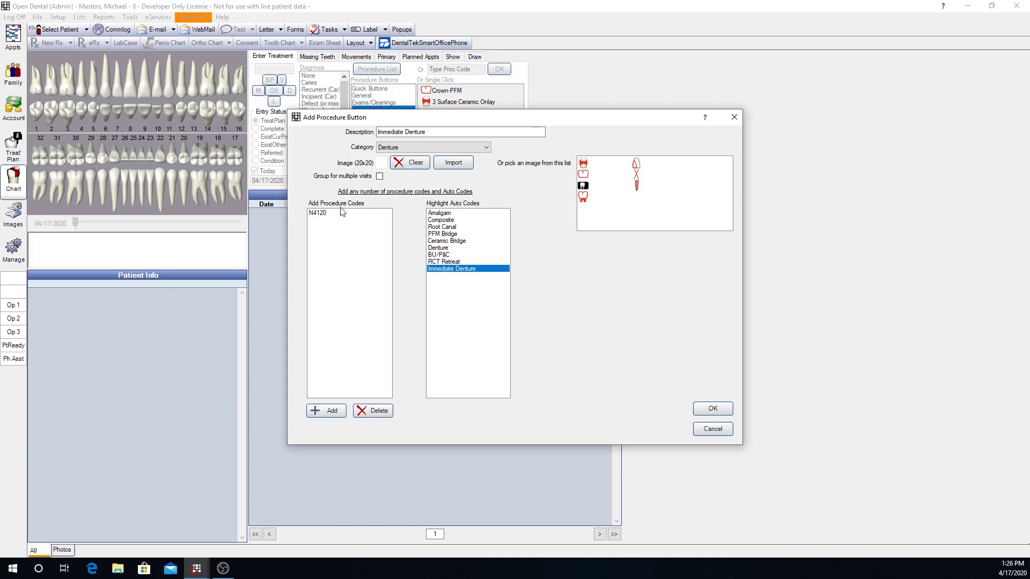
Save the button and chart it, adding maxillary immediate denture D5130 and Denture Deliver N4120.
left_click(713, 408)
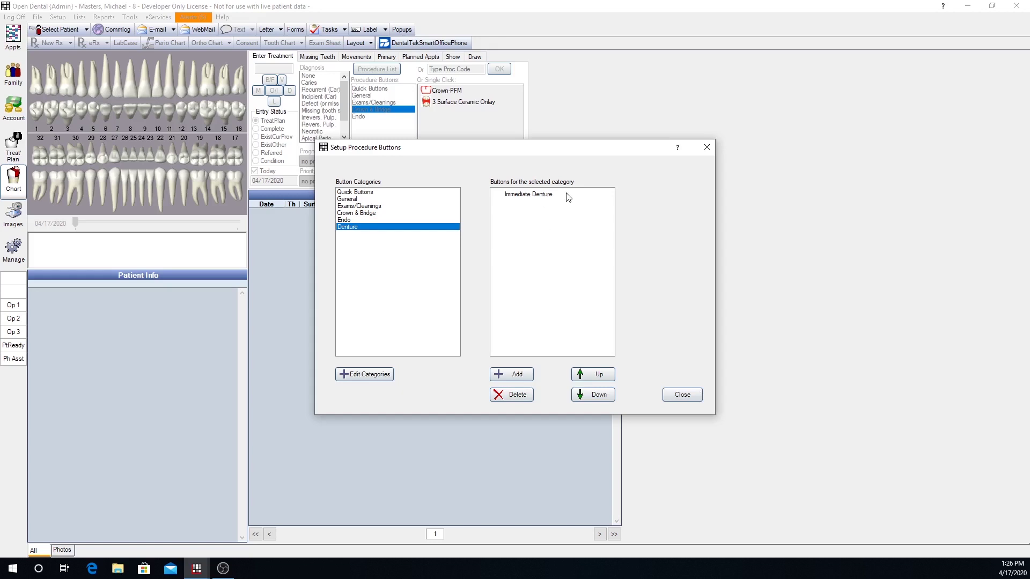
left_click(679, 395)
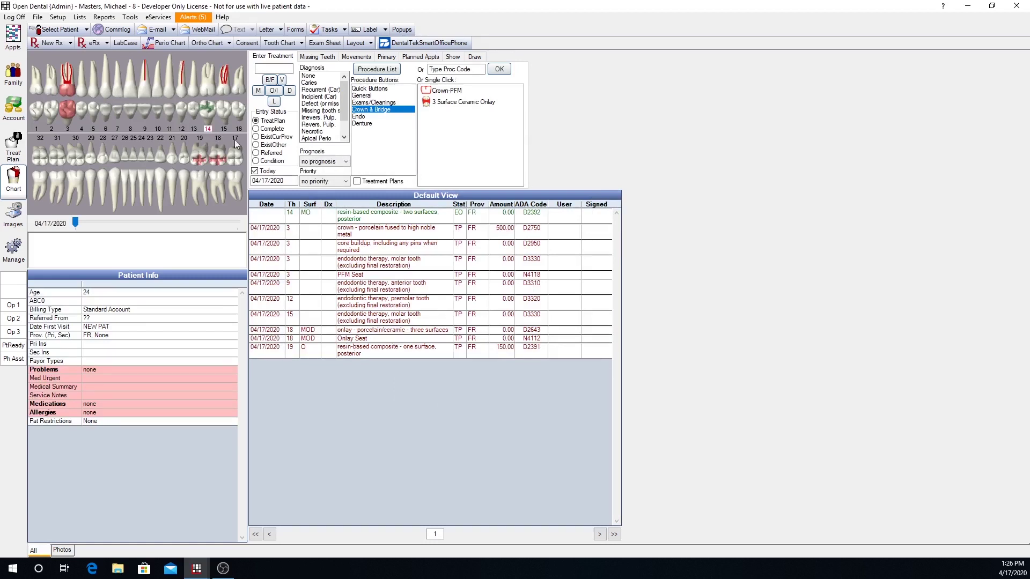
left_click(371, 124)
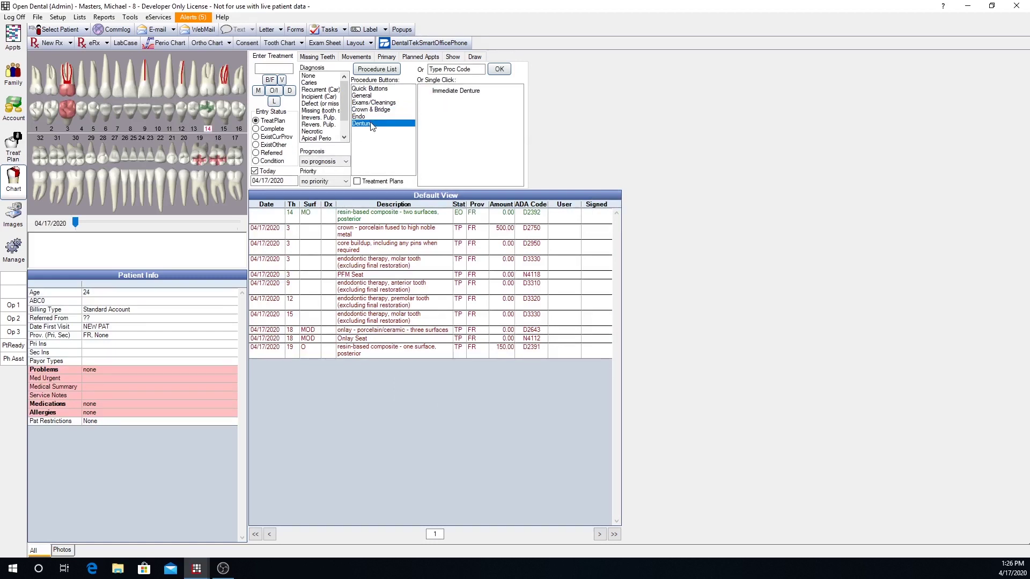
left_click(459, 92)
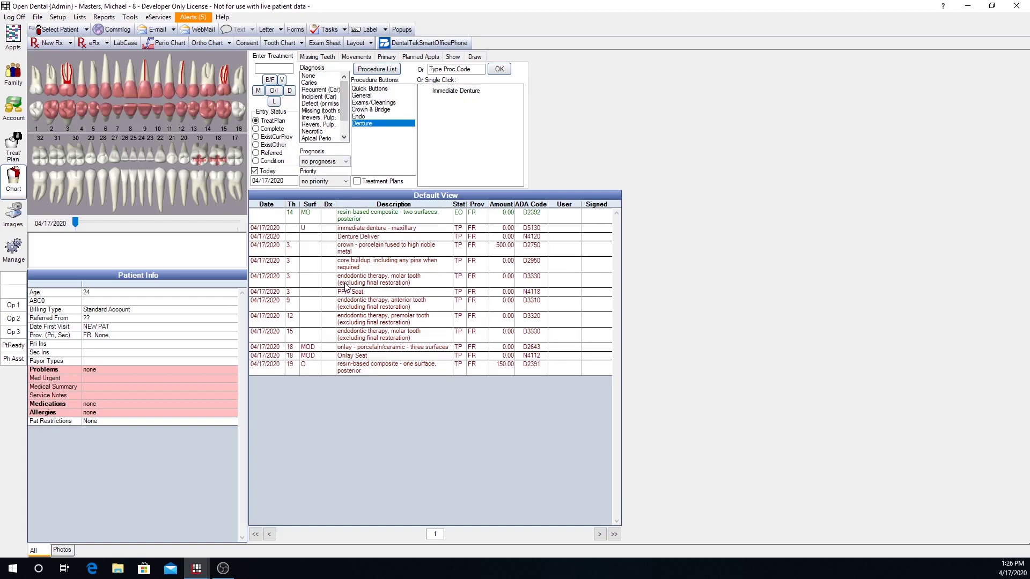
left_click(383, 232)
left_click(384, 236, "ctrl")
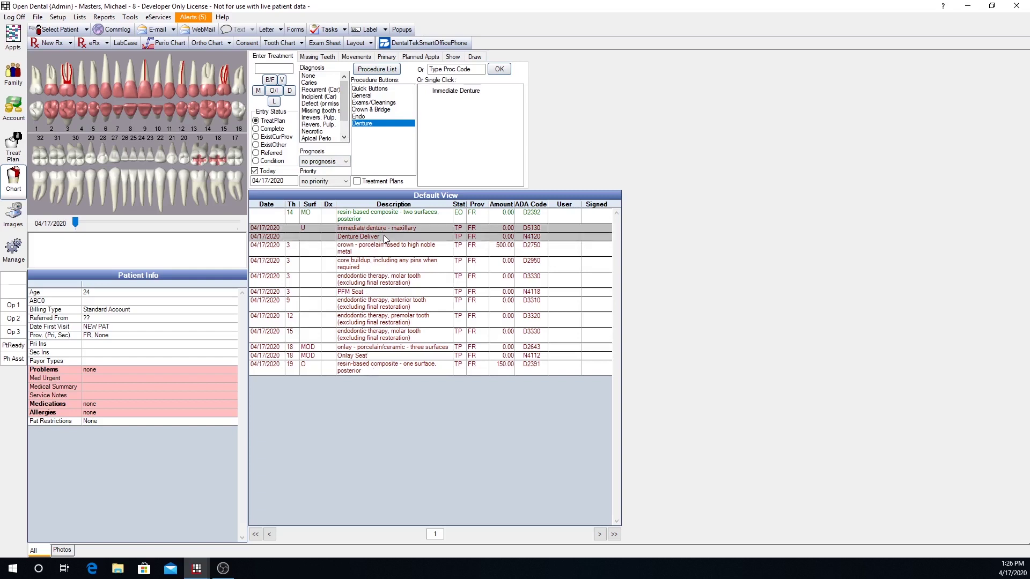